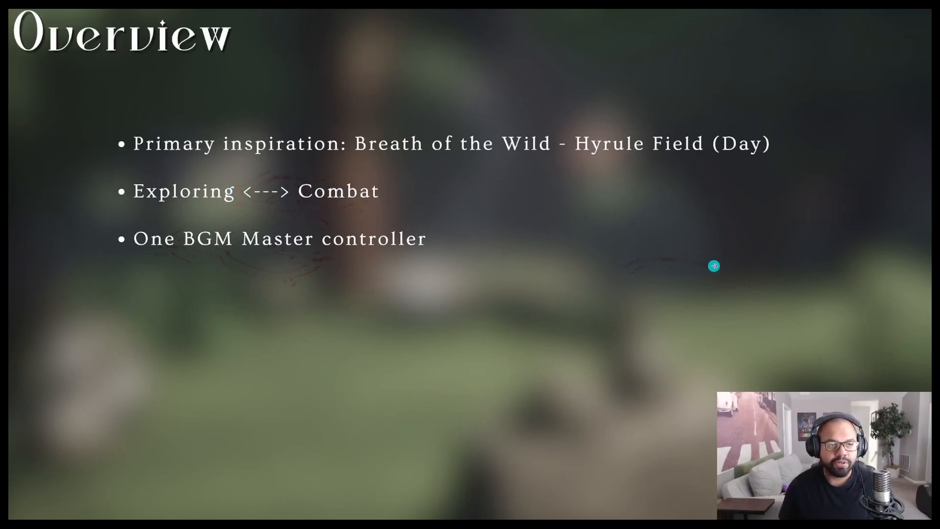
{"action": "left_click", "coordinate": [714, 268]}
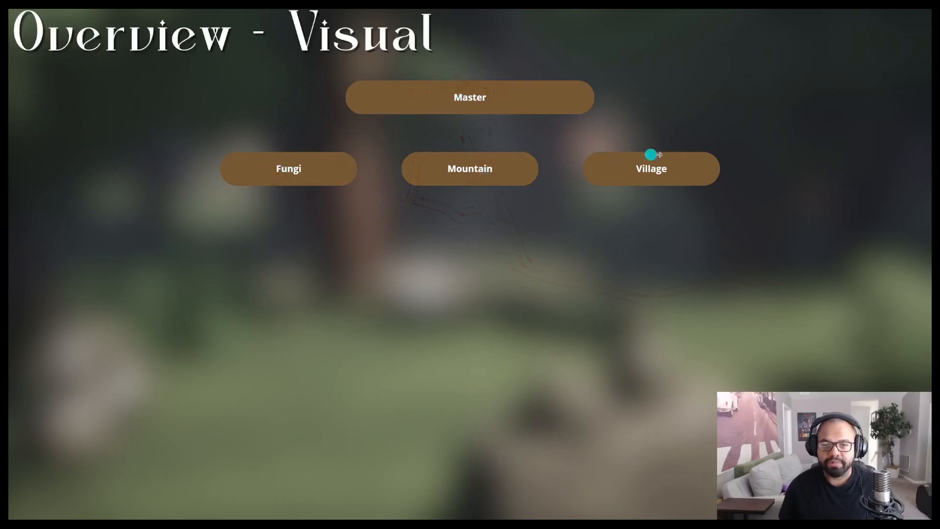
{"action": "left_click", "coordinate": [627, 218]}
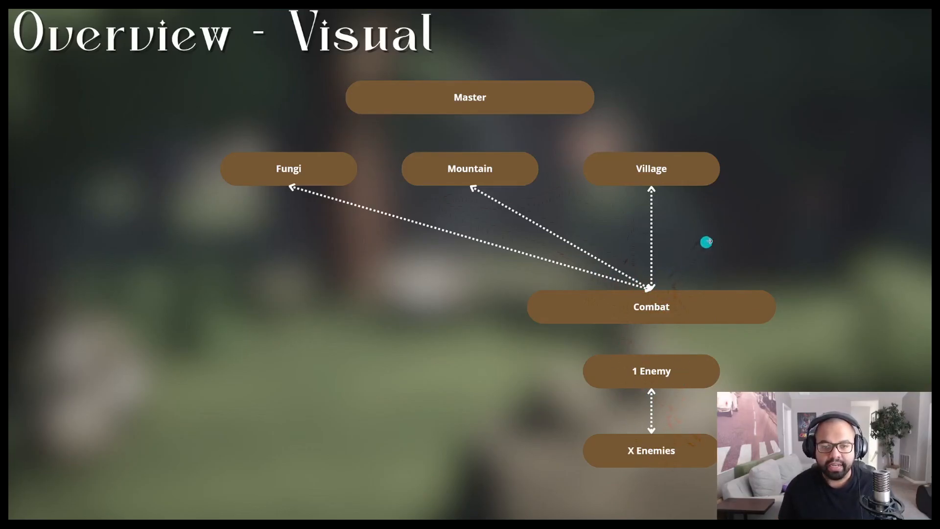
{"action": "left_click", "coordinate": [739, 230]}
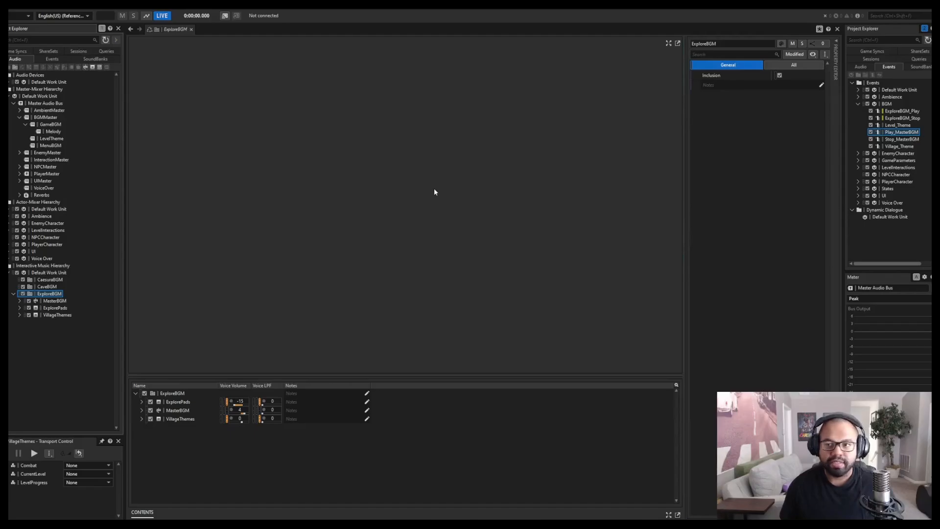
Open the Play_MasterBGM event and select its play actions for MasterBGM, ExplorePads and VillageThemes.
{"action": "double_click", "coordinate": [904, 133]}
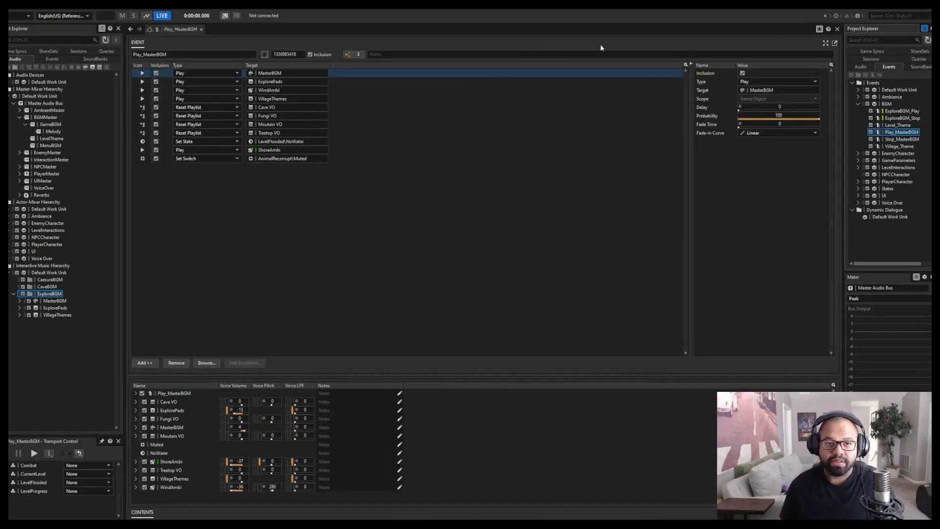
{"action": "left_click", "coordinate": [364, 84], "text": "shift"}
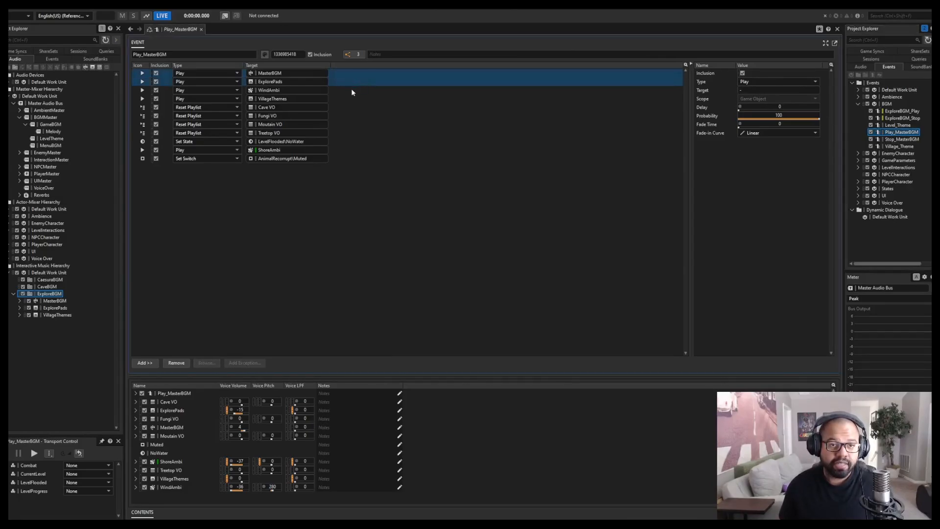
{"action": "left_click", "coordinate": [341, 100], "text": "ctrl"}
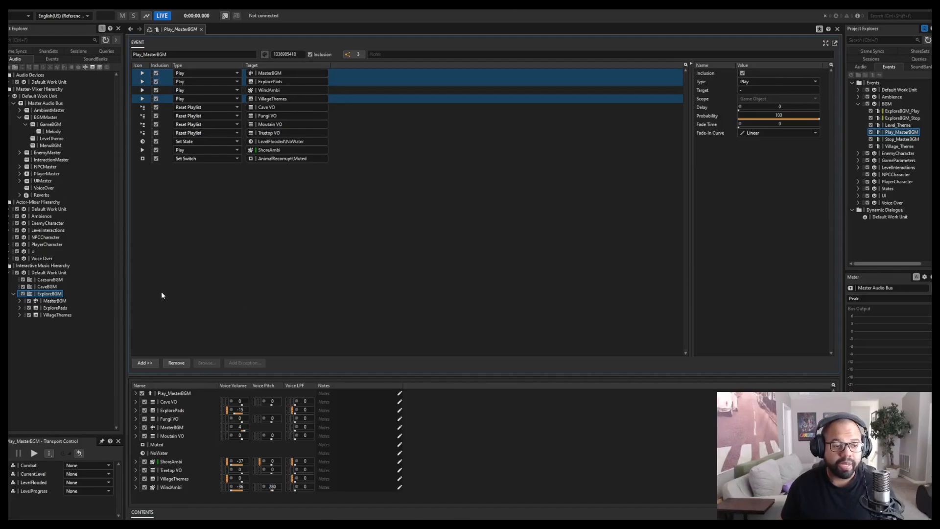
Open the MasterBGM container's music switch paths and examine its CurrentLevel and Combat states.
{"action": "left_click", "coordinate": [20, 301]}
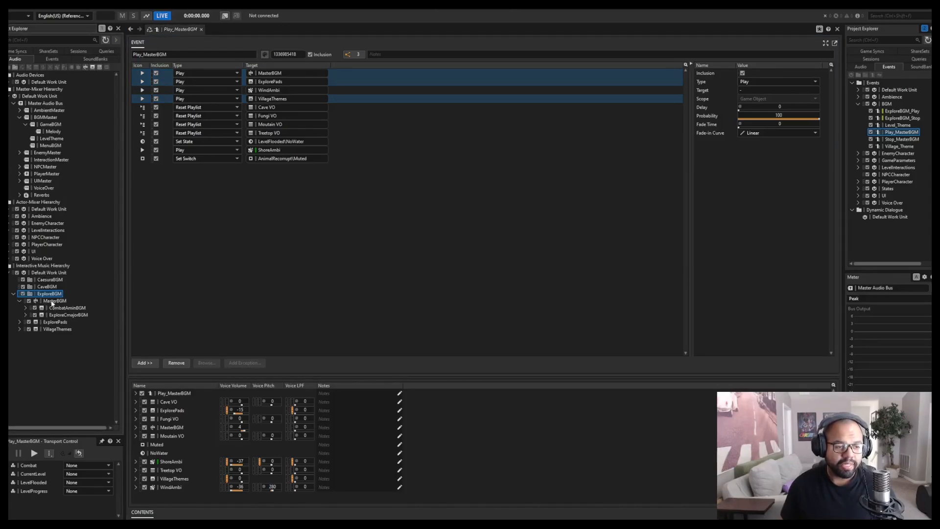
{"action": "left_click", "coordinate": [53, 300]}
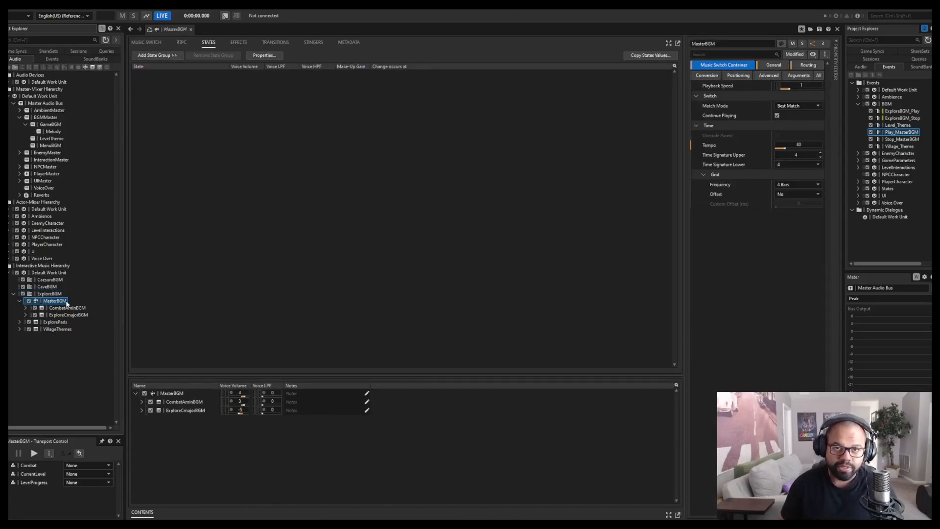
{"action": "left_click", "coordinate": [146, 43]}
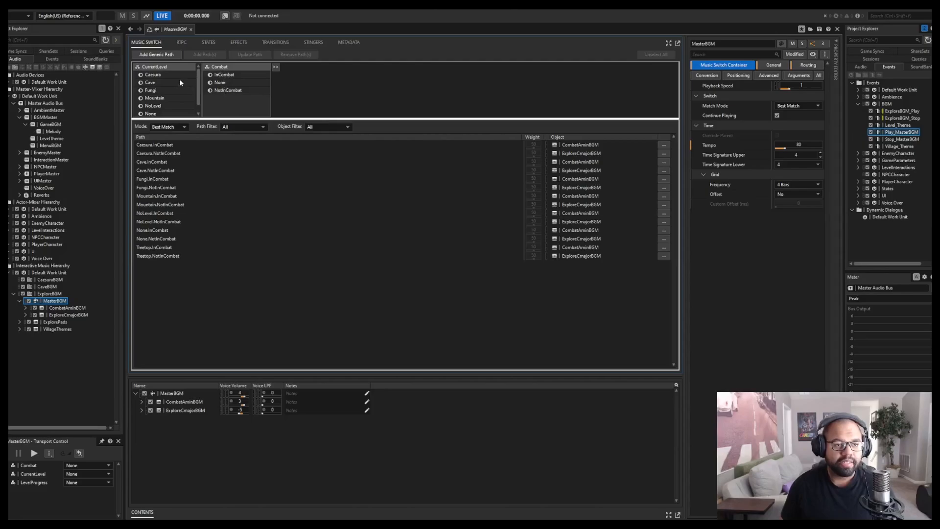
{"action": "scroll", "coordinate": [159, 88], "scroll_direction": "down", "scroll_amount": 1}
{"action": "scroll", "coordinate": [160, 85], "scroll_direction": "up", "scroll_amount": 1}
{"action": "scroll", "coordinate": [160, 94], "scroll_direction": "down", "scroll_amount": 1}
{"action": "scroll", "coordinate": [163, 112], "scroll_direction": "up", "scroll_amount": 1}
{"action": "scroll", "coordinate": [169, 127], "scroll_direction": "down", "scroll_amount": 1}
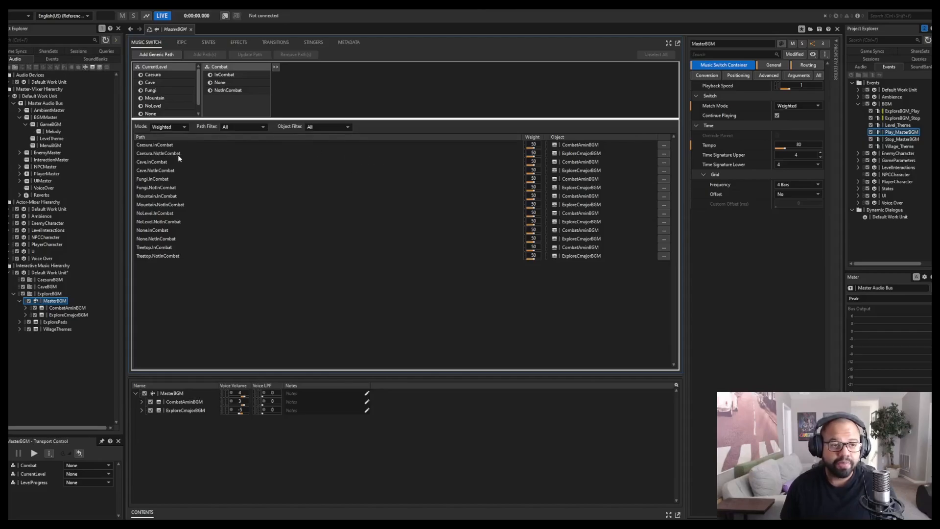
Select every InCombat path in the MasterBGM switch list to review its assigned object.
{"action": "left_click", "coordinate": [169, 145]}
{"action": "left_click", "coordinate": [163, 164], "text": "ctrl"}
{"action": "left_click", "coordinate": [158, 179], "text": "ctrl"}
{"action": "left_click", "coordinate": [160, 197], "text": "ctrl"}
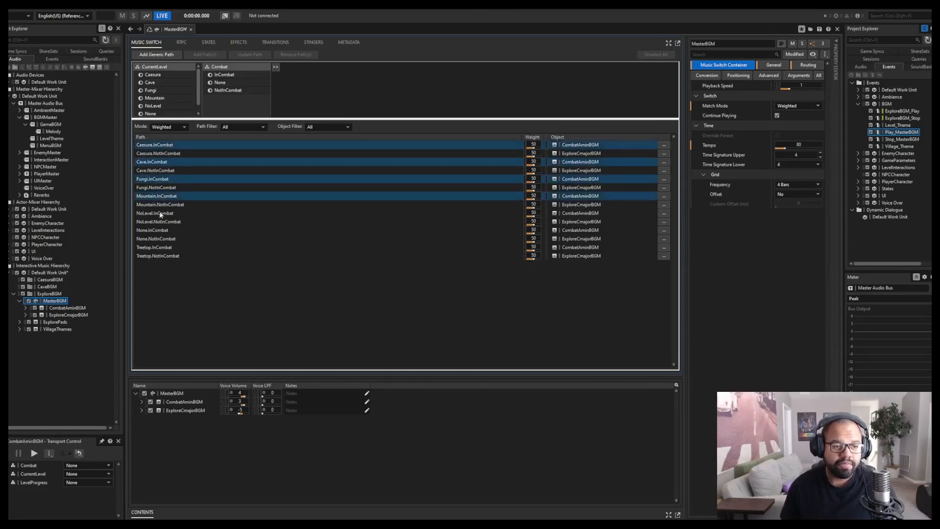
{"action": "left_click", "coordinate": [162, 214], "text": "ctrl"}
{"action": "left_click", "coordinate": [162, 231], "text": "ctrl"}
{"action": "left_click", "coordinate": [159, 249], "text": "ctrl"}
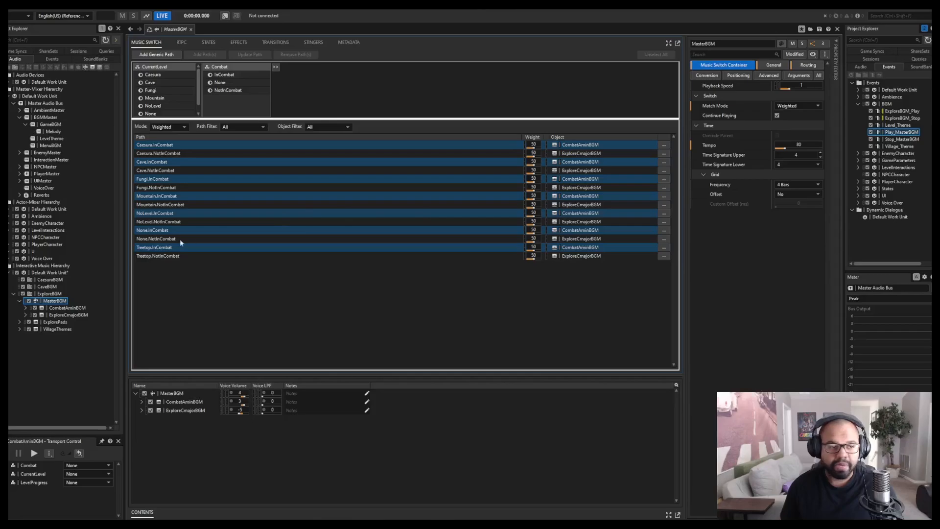
Open the CombatArenaBGM segment under CombatAminBGM and set its playback states to InCombat, Fungi and Stage1.
{"action": "double_click", "coordinate": [57, 308]}
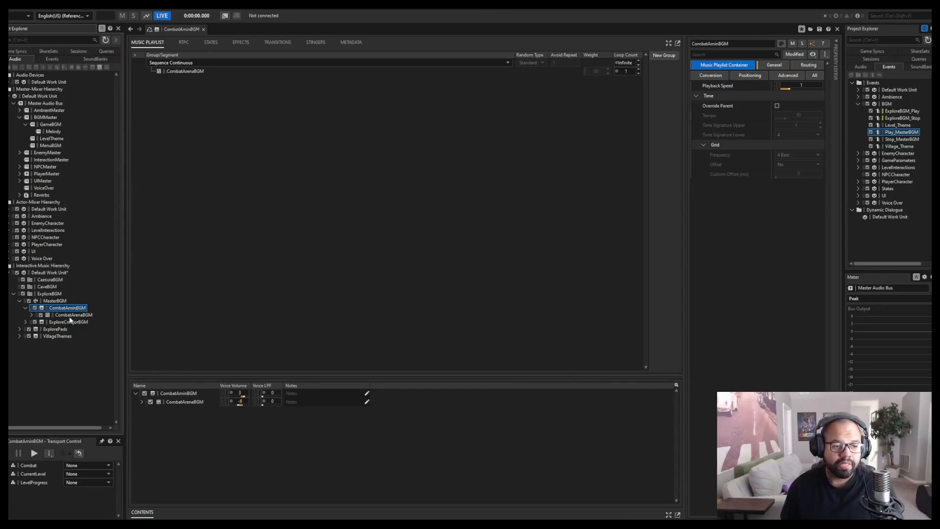
{"action": "left_click", "coordinate": [70, 316]}
{"action": "left_click", "coordinate": [86, 472]}
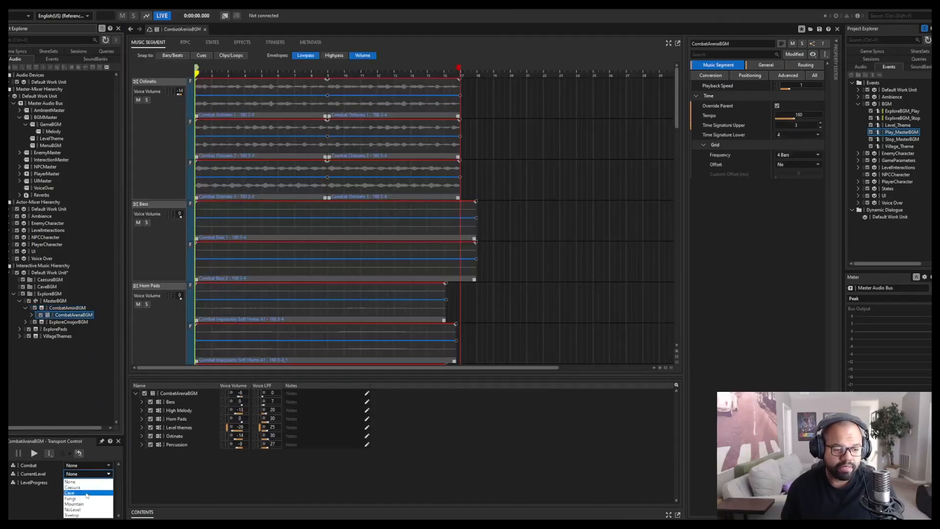
{"action": "left_click", "coordinate": [81, 488]}
{"action": "left_click", "coordinate": [80, 485]}
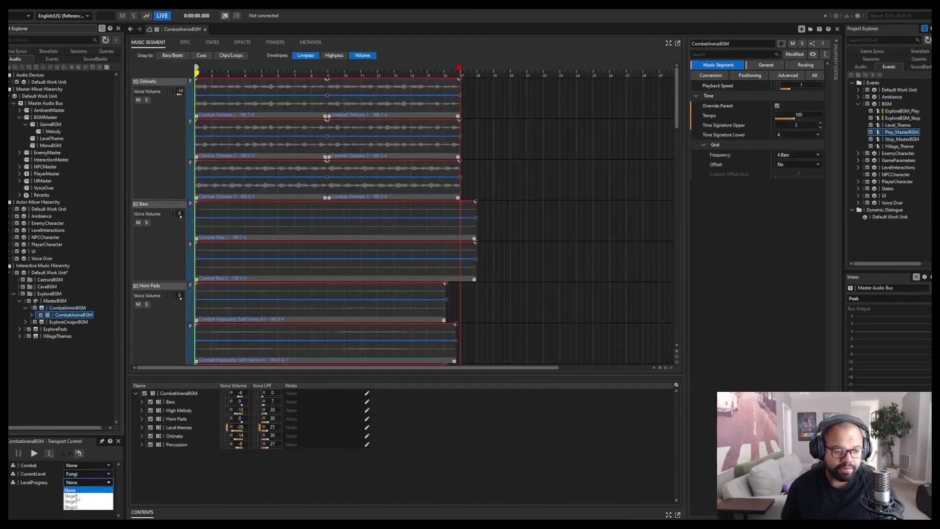
{"action": "left_click", "coordinate": [84, 465]}
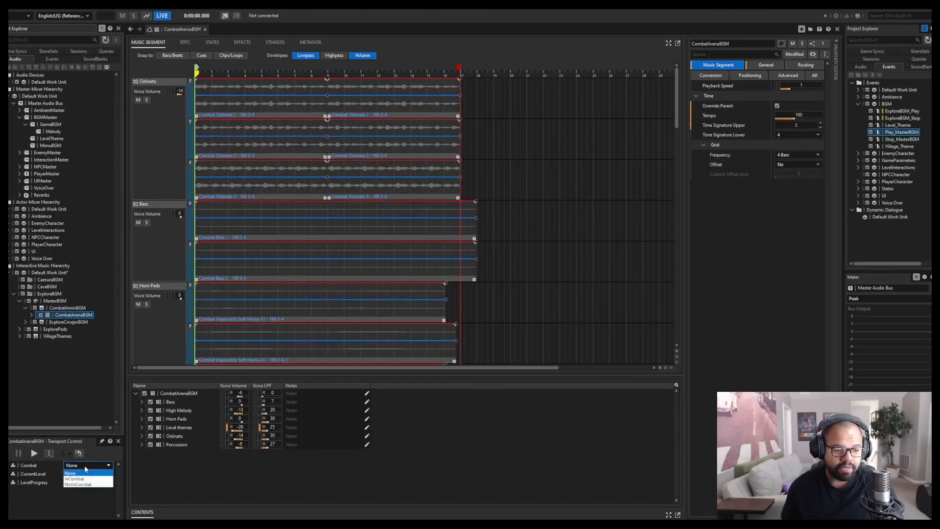
{"action": "left_click", "coordinate": [78, 478]}
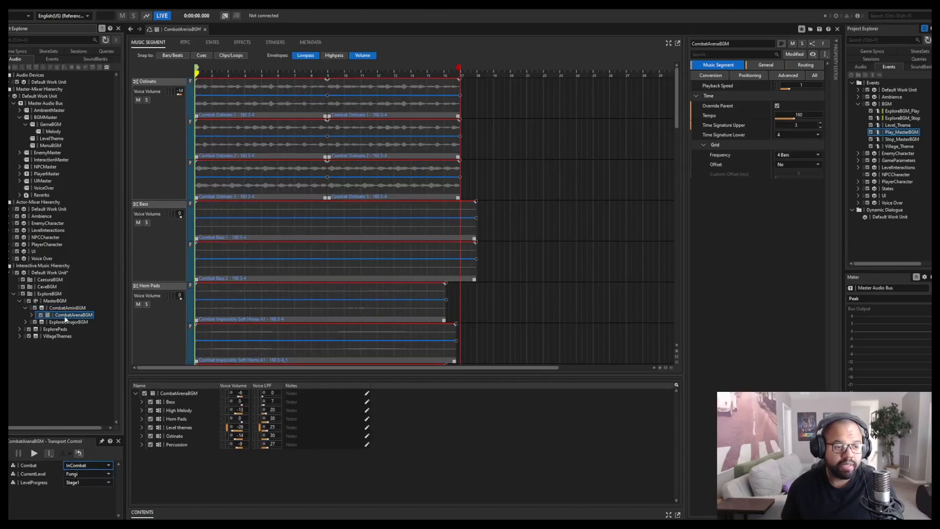
Audition the CombatArenaBGM segment twice while viewing the Ostinato and Bass tracks.
{"action": "key", "text": "space"}
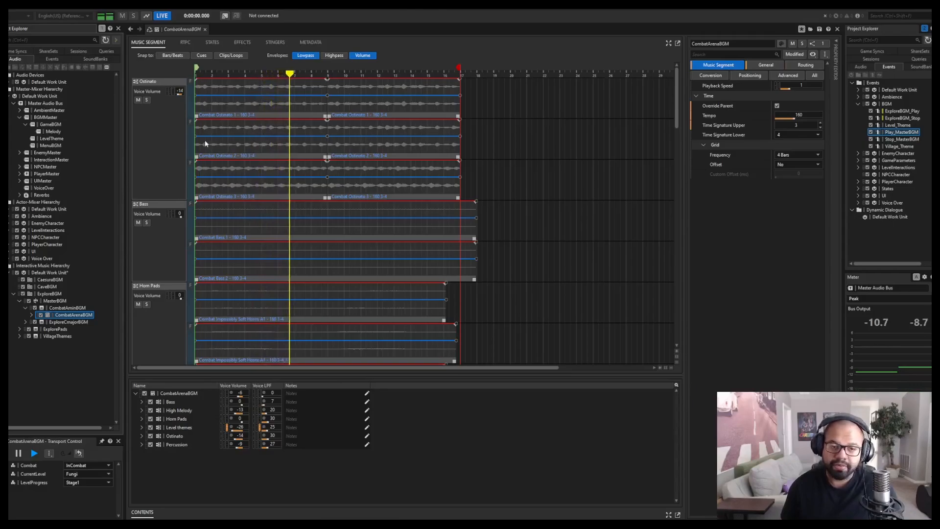
{"action": "key", "text": "space"}
{"action": "left_click", "coordinate": [163, 111]}
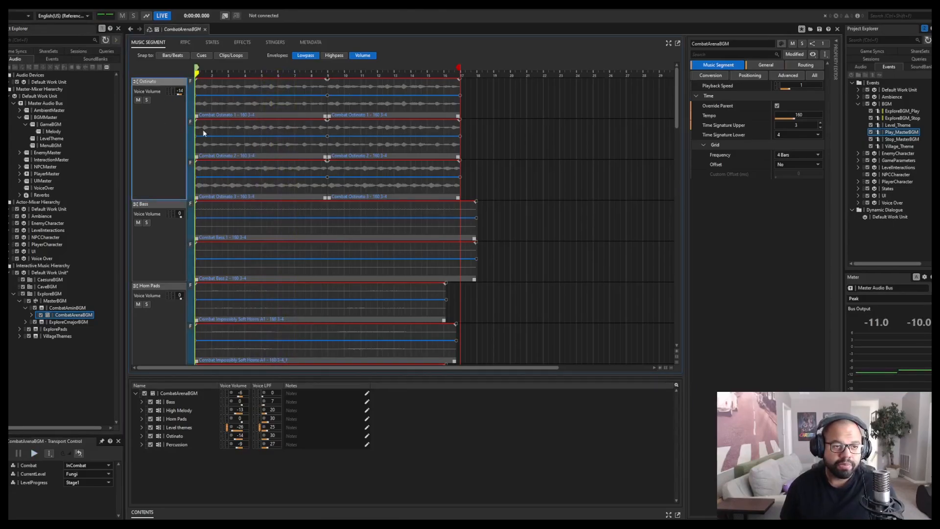
{"action": "key", "text": "space"}
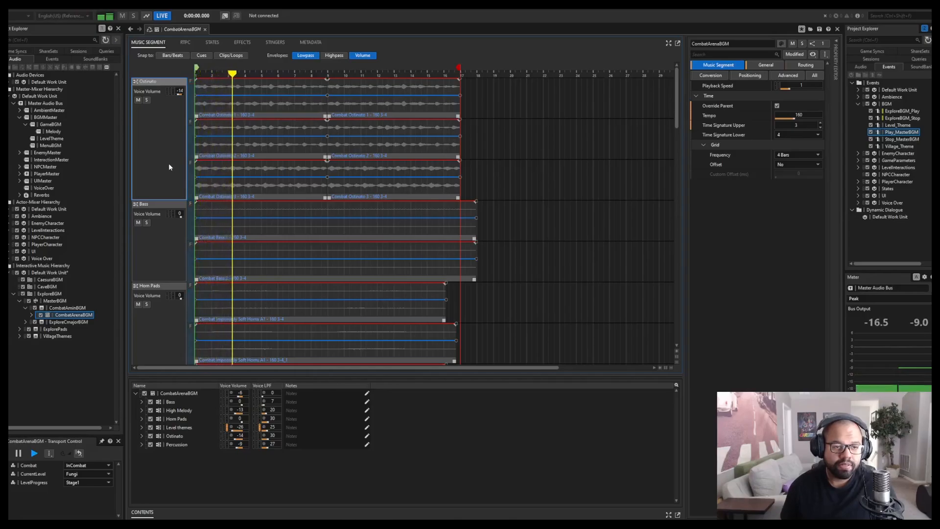
{"action": "scroll", "coordinate": [167, 163], "scroll_direction": "down", "scroll_amount": 5}
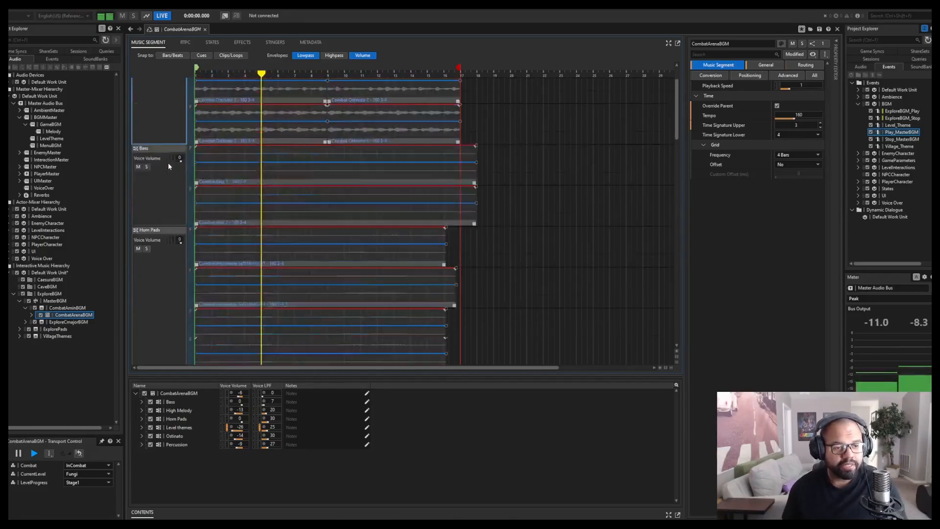
{"action": "key", "text": "space"}
Review the High Melody and Level themes tracks of CombatArenaBGM and play the segment again.
{"action": "scroll", "coordinate": [166, 166], "scroll_direction": "down", "scroll_amount": 5}
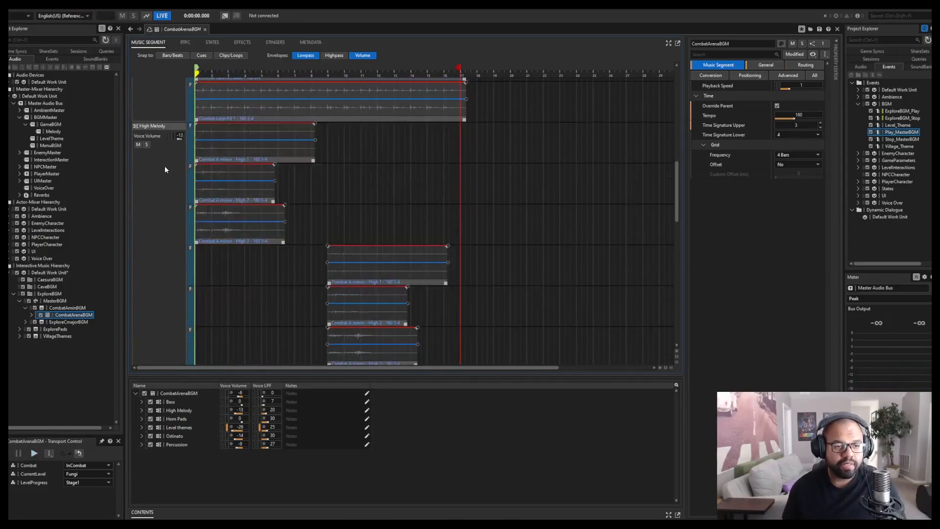
{"action": "scroll", "coordinate": [240, 162], "scroll_direction": "up", "scroll_amount": 1}
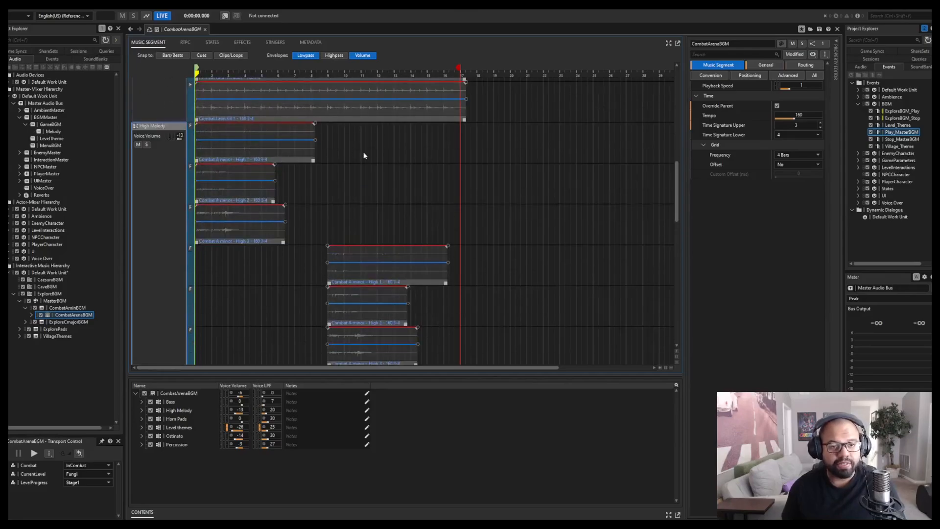
{"action": "scroll", "coordinate": [159, 290], "scroll_direction": "down", "scroll_amount": 5}
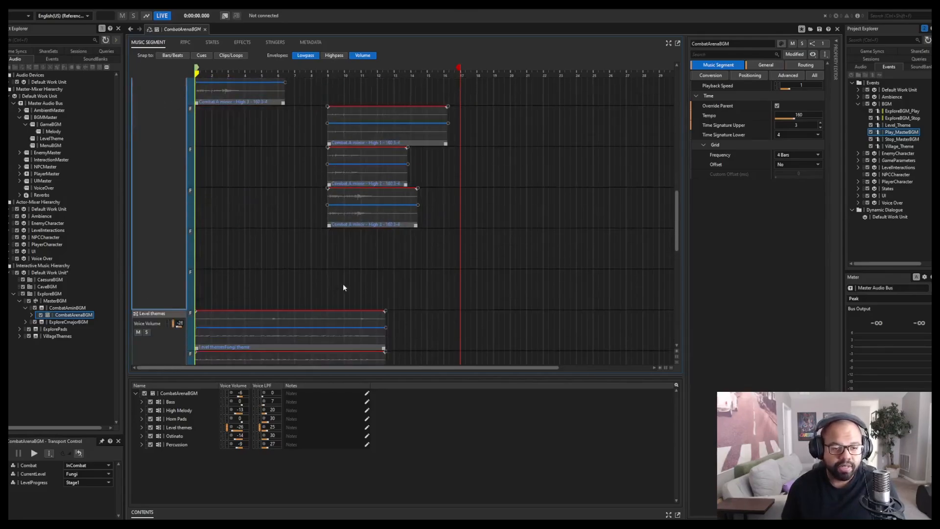
{"action": "scroll", "coordinate": [150, 210], "scroll_direction": "up", "scroll_amount": 5}
{"action": "key", "text": "space"}
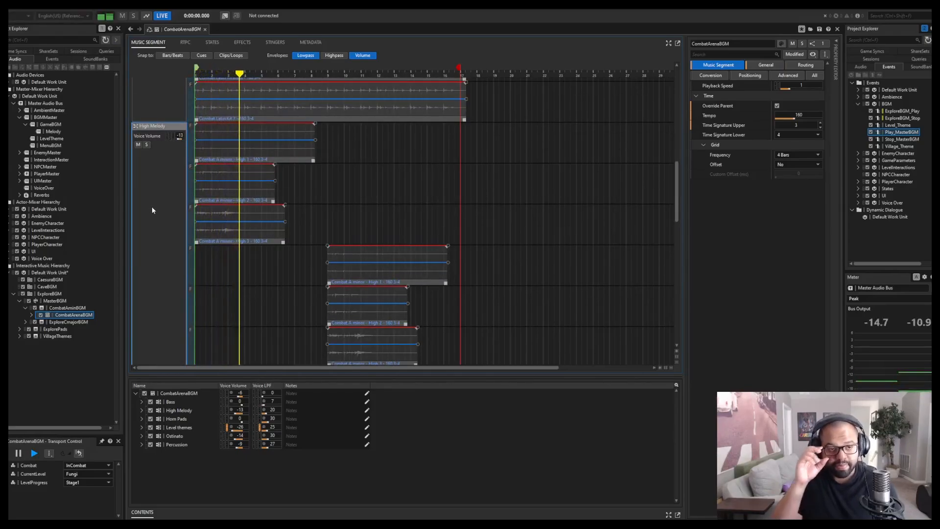
{"action": "key", "text": "space"}
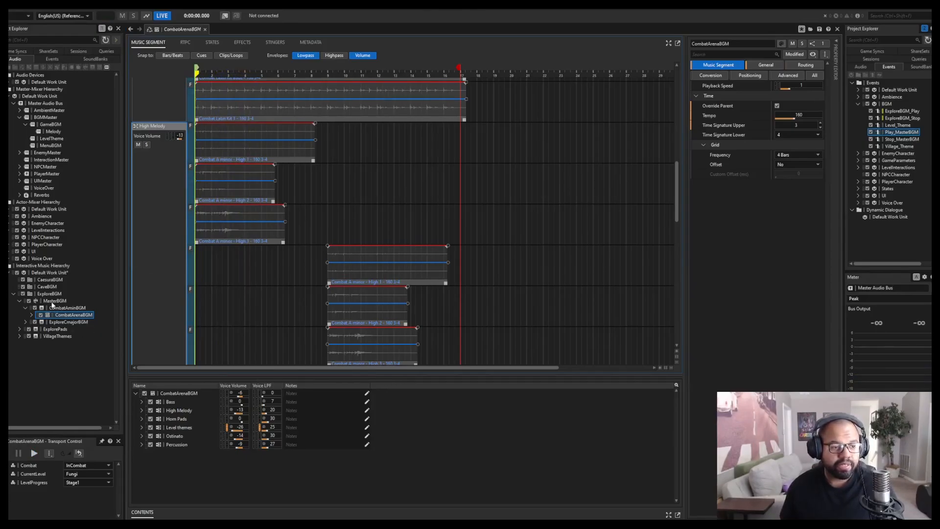
Return to the MasterBGM switch list and select every NotInCombat path to review its assigned object.
{"action": "left_click", "coordinate": [26, 308]}
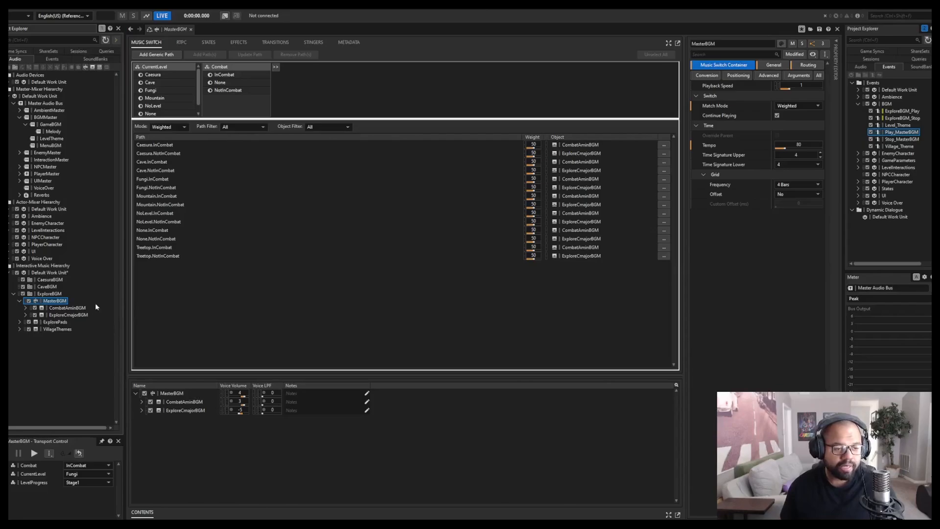
{"action": "left_click", "coordinate": [165, 154]}
{"action": "left_click", "coordinate": [162, 171], "text": "ctrl"}
{"action": "left_click", "coordinate": [157, 189], "text": "ctrl"}
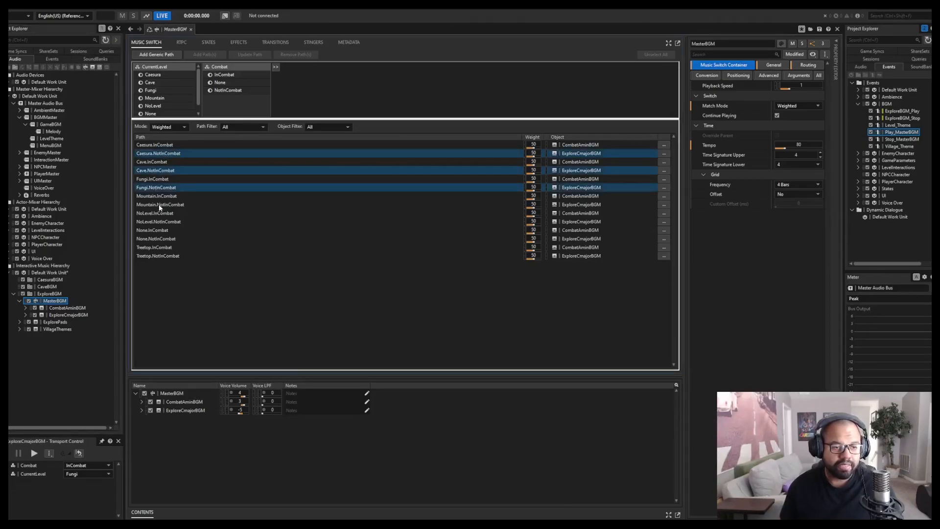
{"action": "left_click", "coordinate": [159, 205], "text": "ctrl"}
{"action": "left_click", "coordinate": [159, 222], "text": "ctrl"}
{"action": "left_click", "coordinate": [158, 239], "text": "ctrl"}
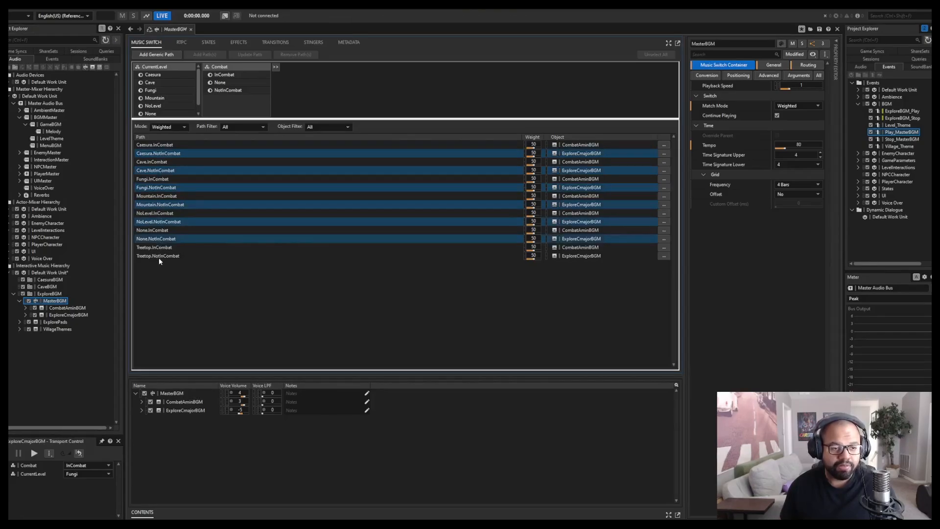
{"action": "left_click", "coordinate": [159, 256], "text": "ctrl"}
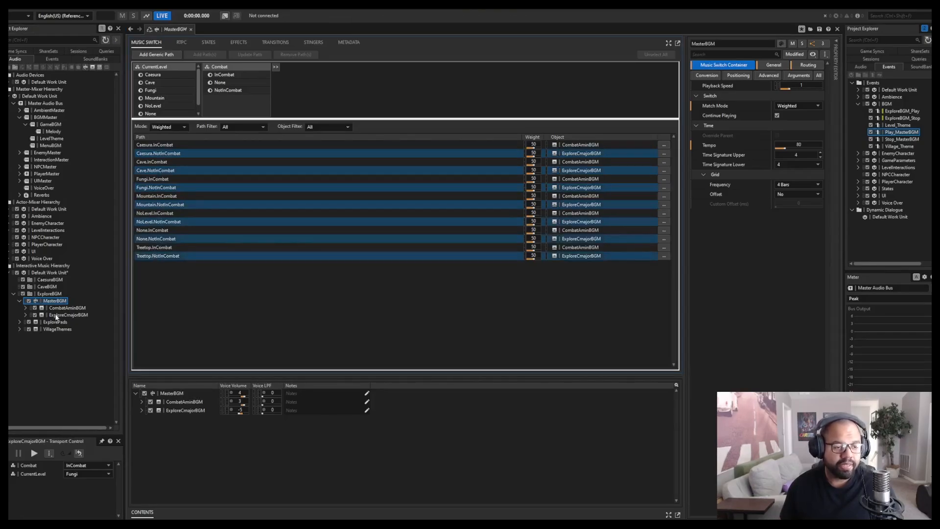
Open the ExploreCmajorBGM playlist and examine its nested sequence and random groups.
{"action": "left_click", "coordinate": [25, 315]}
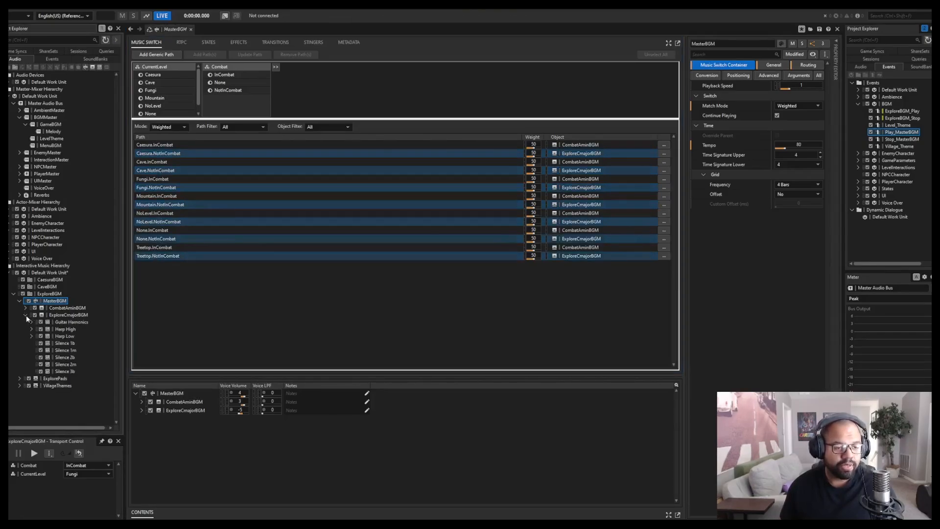
{"action": "left_click", "coordinate": [73, 316]}
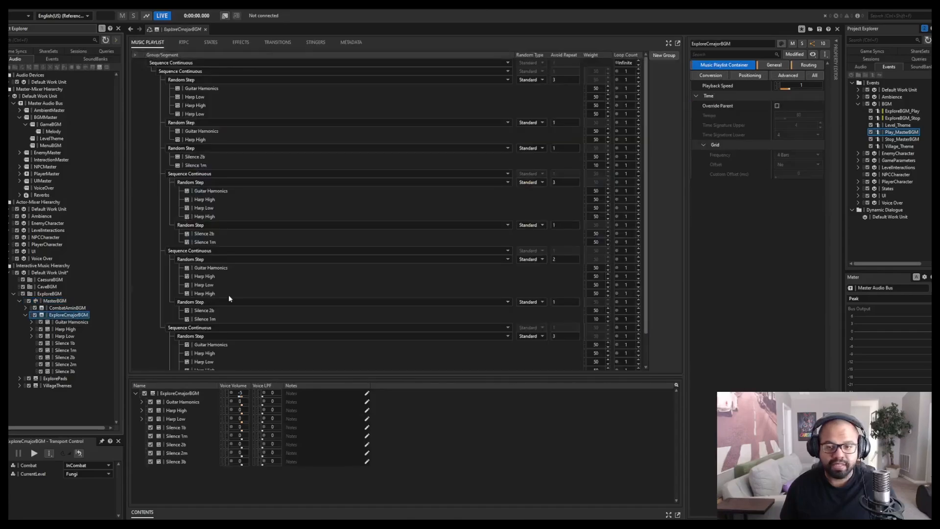
{"action": "scroll", "coordinate": [285, 294], "scroll_direction": "down", "scroll_amount": 2}
{"action": "scroll", "coordinate": [285, 294], "scroll_direction": "up", "scroll_amount": 1}
{"action": "scroll", "coordinate": [330, 180], "scroll_direction": "up", "scroll_amount": 2}
{"action": "scroll", "coordinate": [326, 168], "scroll_direction": "down", "scroll_amount": 2}
{"action": "scroll", "coordinate": [319, 168], "scroll_direction": "up", "scroll_amount": 2}
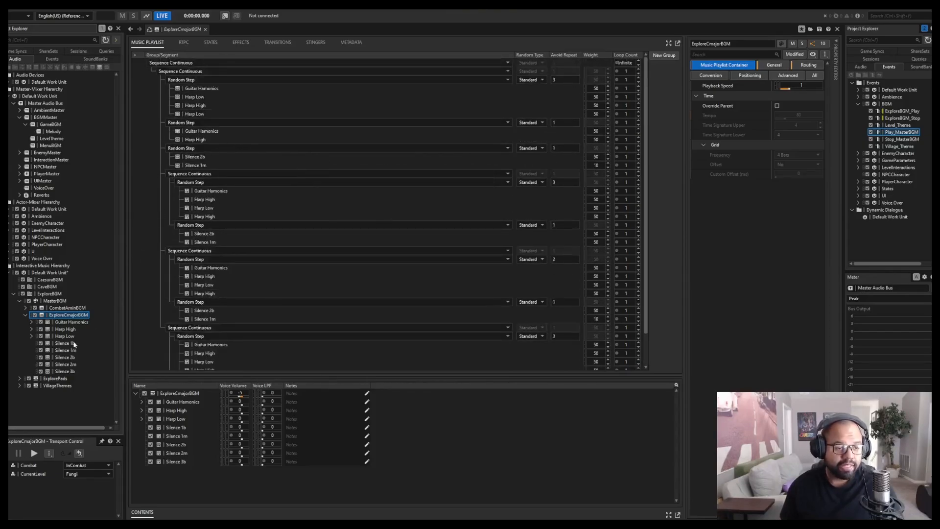
Set the Combat playback state to NotInCombat and open the Final Harmonics track under Guitar Harmonics.
{"action": "left_click", "coordinate": [31, 322]}
{"action": "left_click", "coordinate": [31, 336]}
{"action": "left_click", "coordinate": [90, 464]}
{"action": "left_click", "coordinate": [79, 484]}
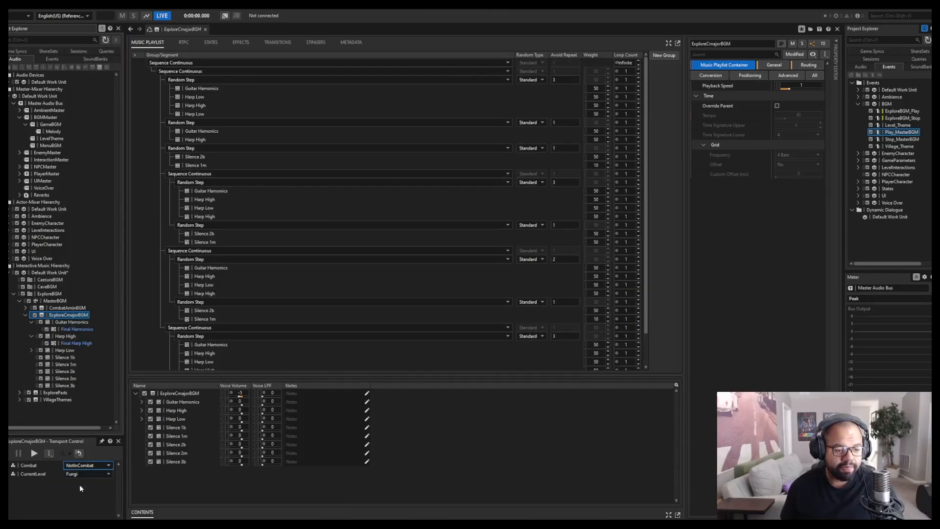
{"action": "double_click", "coordinate": [74, 329]}
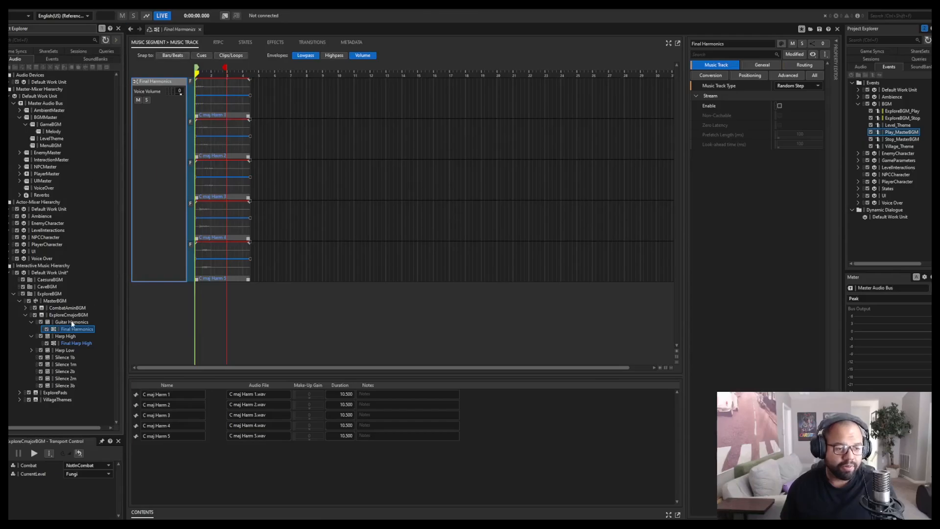
Play the Guitar Harmonics and Harp High segments one after the other, stopping each, and expand Harp Low.
{"action": "left_click", "coordinate": [72, 322]}
{"action": "key", "text": "space"}
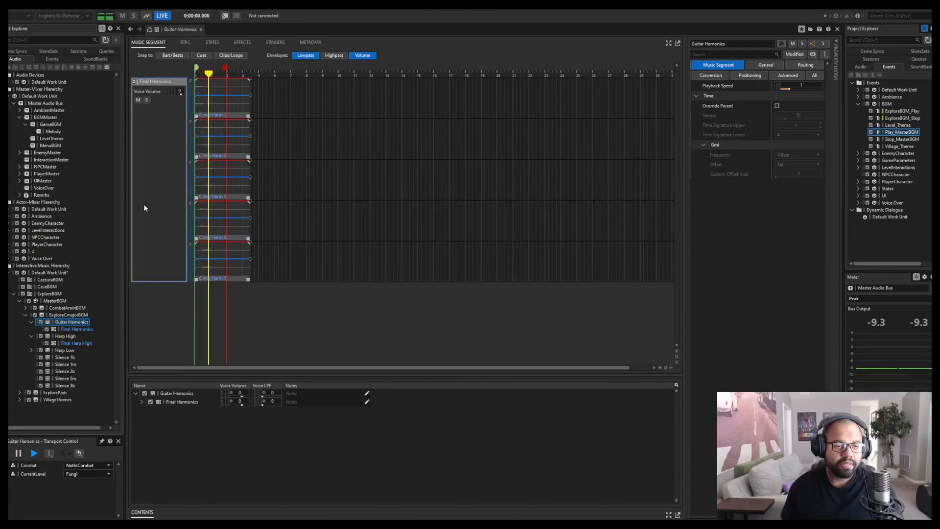
{"action": "key", "text": "space"}
{"action": "left_click", "coordinate": [55, 337]}
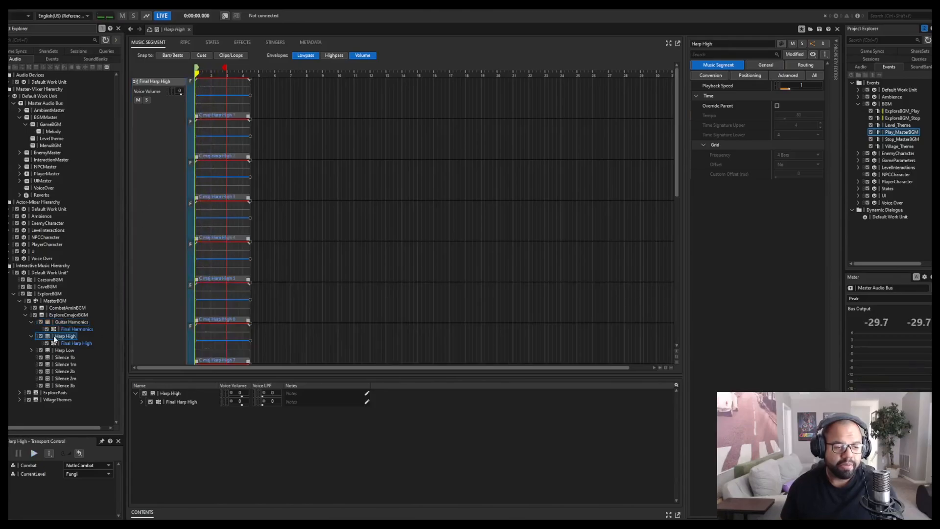
{"action": "key", "text": "space"}
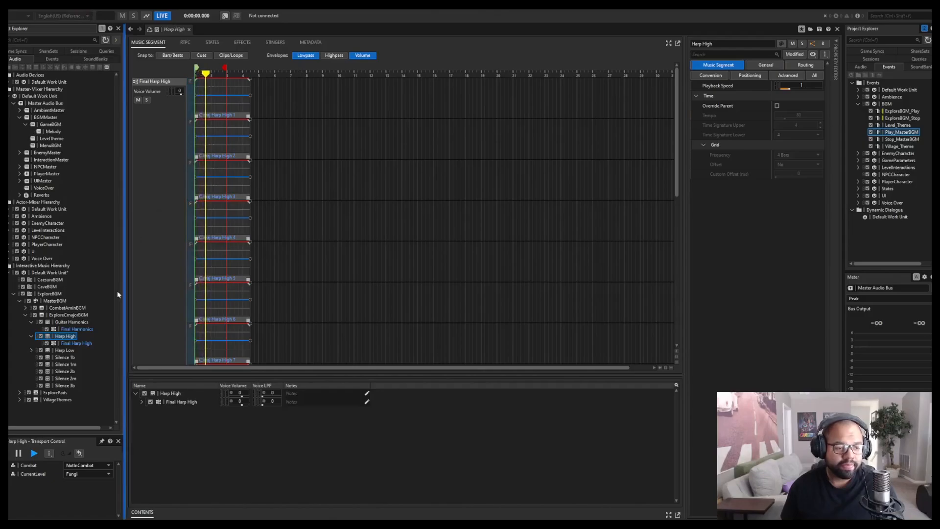
{"action": "left_click", "coordinate": [31, 350]}
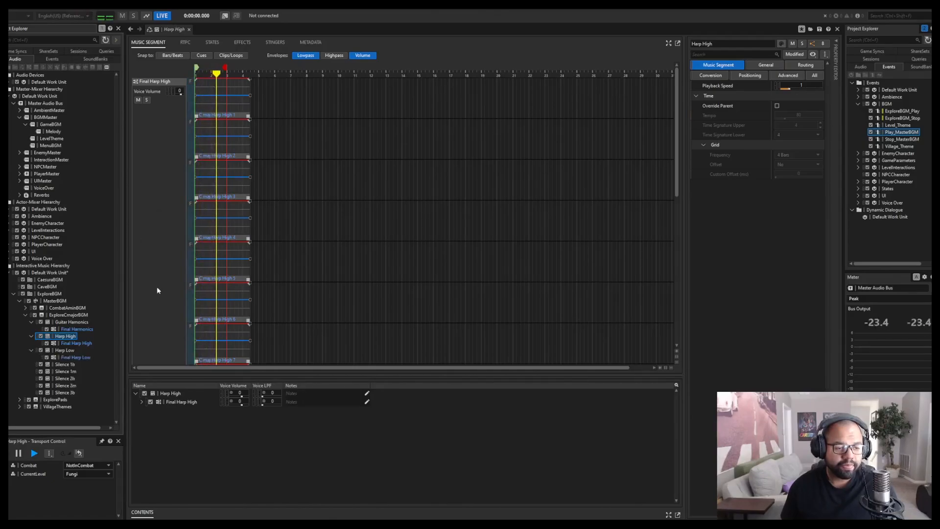
{"action": "key", "text": "space"}
Play and stop the Harp Low segment, check its output routing and return to its music segment properties.
{"action": "left_click", "coordinate": [67, 350]}
{"action": "key", "text": "space"}
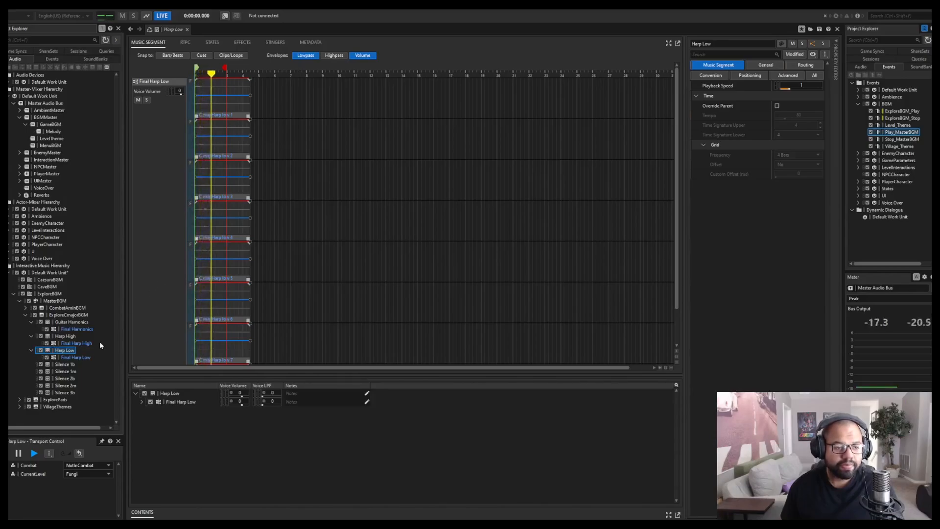
{"action": "key", "text": "space"}
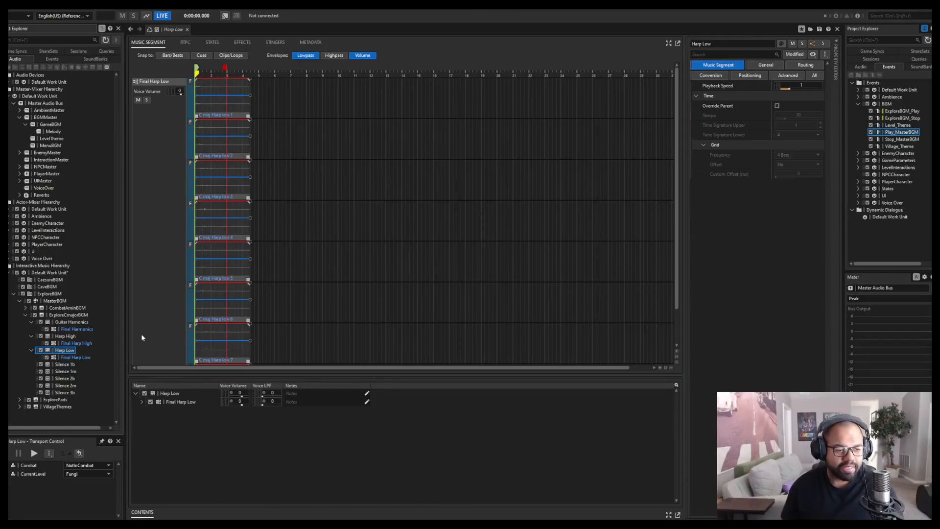
{"action": "left_click", "coordinate": [796, 65]}
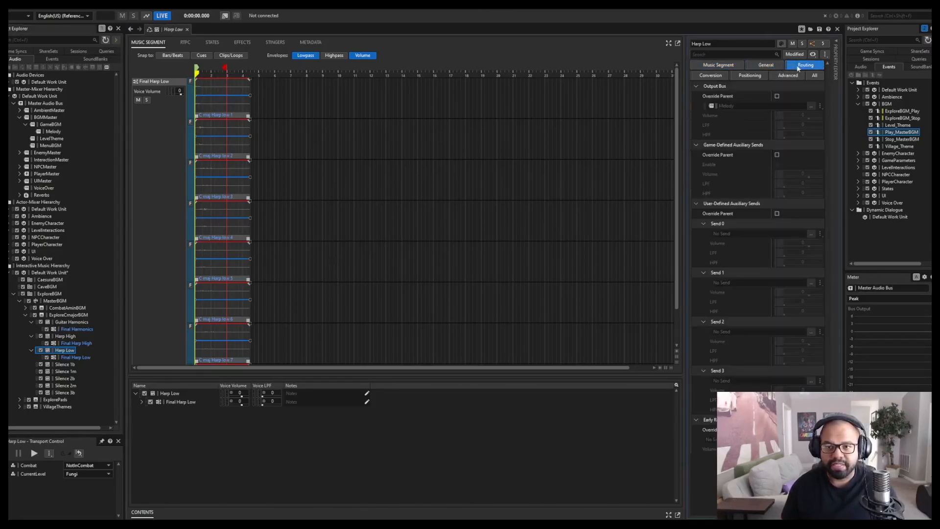
{"action": "left_click", "coordinate": [721, 68]}
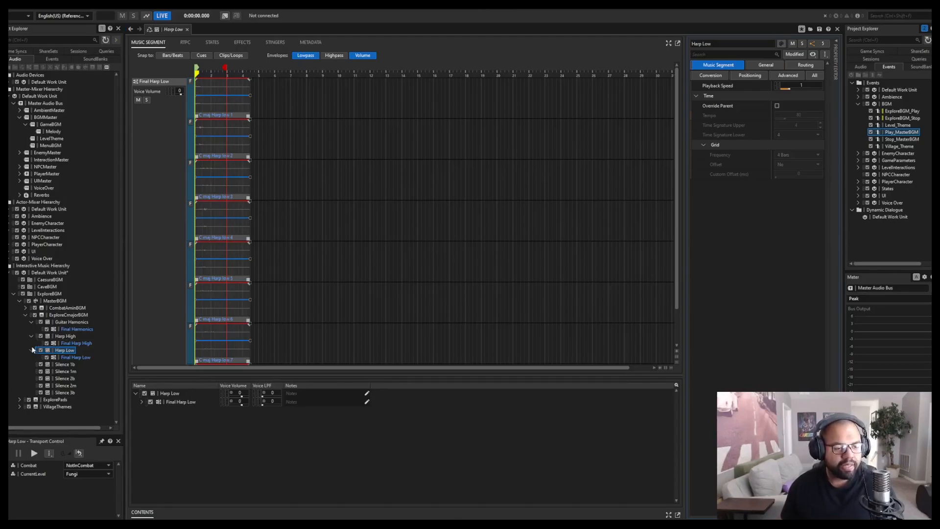
Inspect the lengths of the Silence 1b, 1m, 2b, 2m and 3b segments under ExploreCmajorBGM.
{"action": "left_click", "coordinate": [63, 315]}
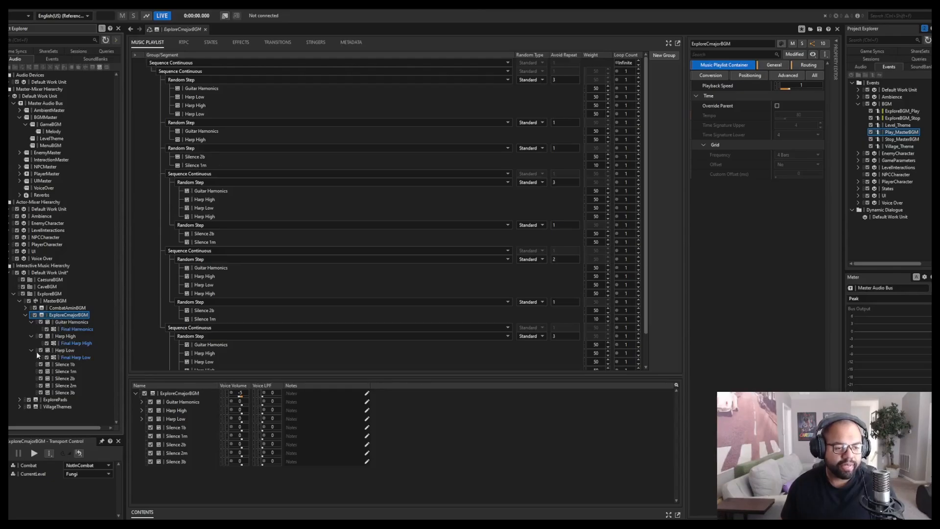
{"action": "left_click", "coordinate": [64, 365]}
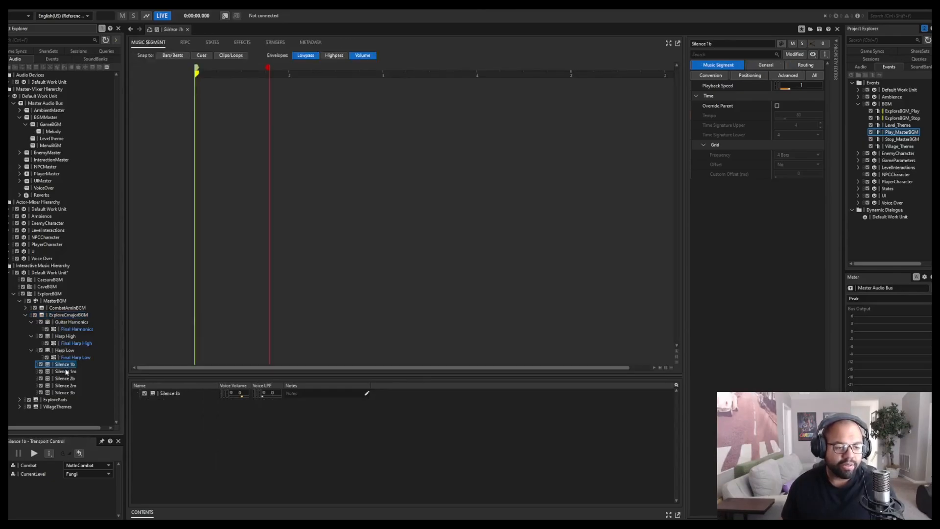
{"action": "key", "text": "Down"}
{"action": "key", "text": "Down"}
{"action": "key", "text": "Down"}
{"action": "key", "text": "Down"}
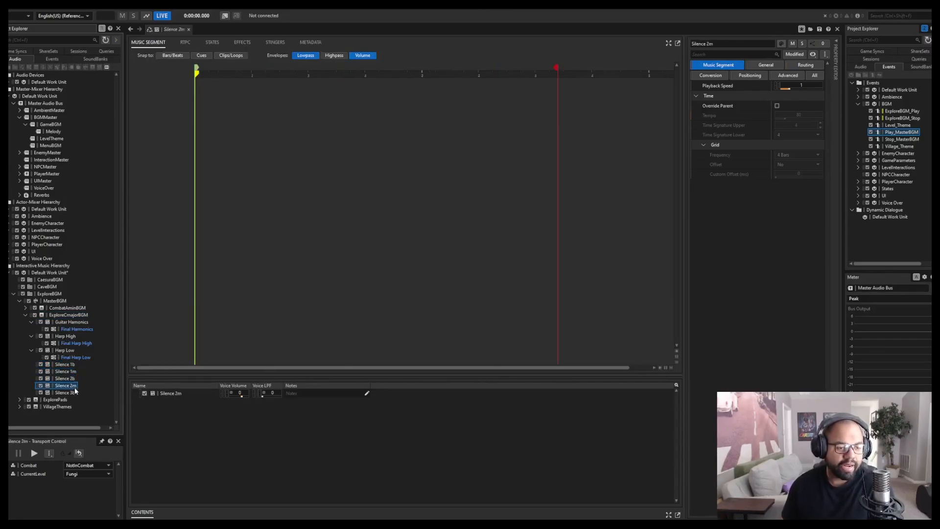
{"action": "key", "text": "Up"}
{"action": "key", "text": "Up"}
{"action": "key", "text": "Up"}
{"action": "key", "text": "Up"}
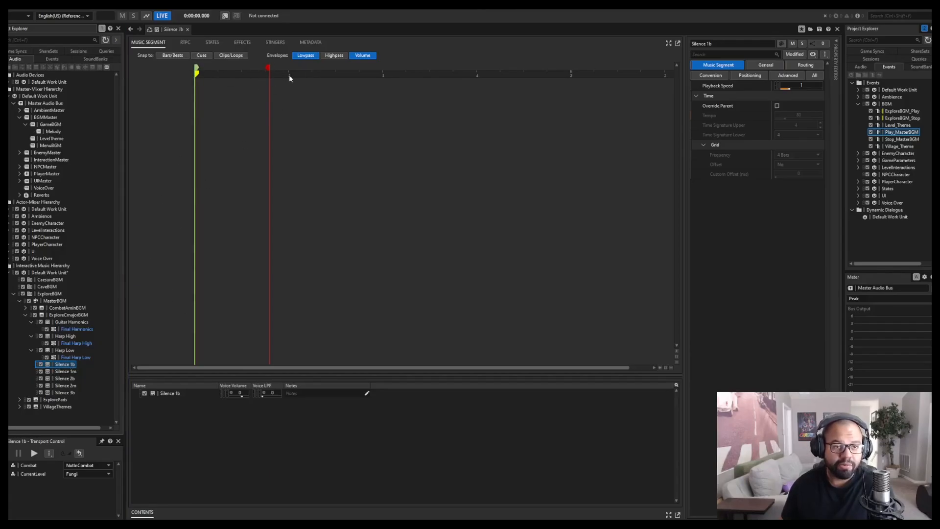
{"action": "left_click", "coordinate": [63, 372]}
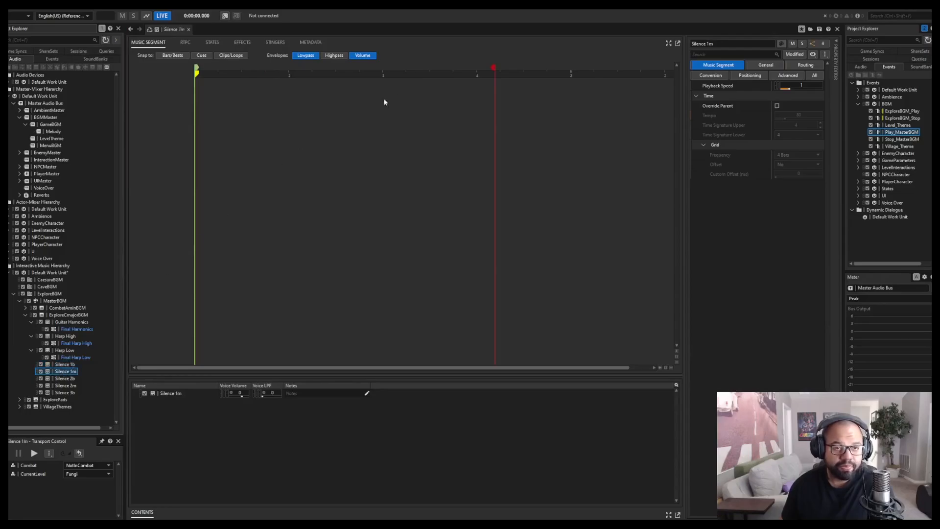
{"action": "left_click", "coordinate": [70, 385]}
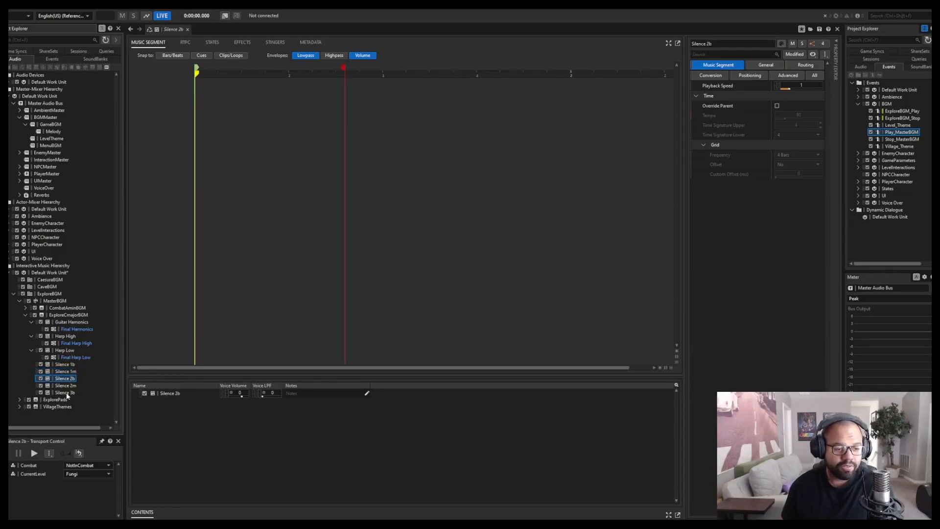
{"action": "left_click", "coordinate": [66, 393]}
{"action": "left_click", "coordinate": [63, 386]}
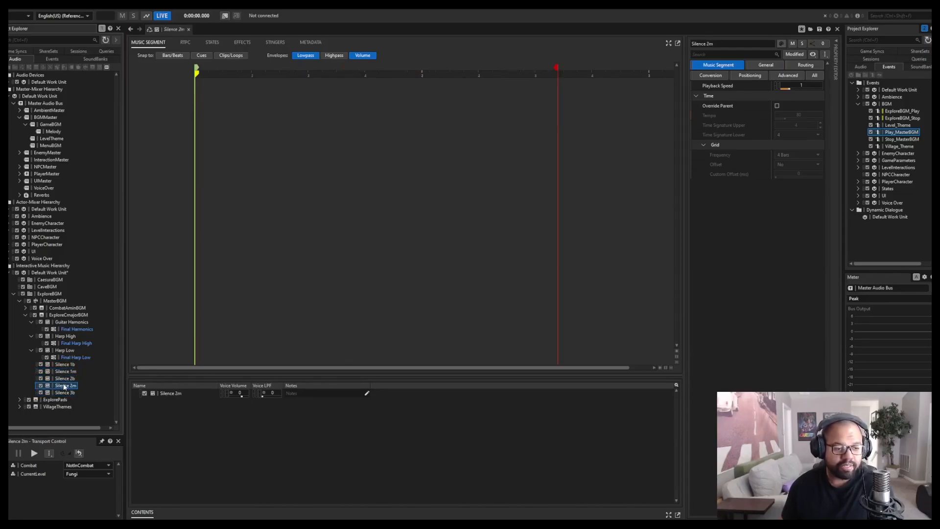
Return to the ExploreCmajorBGM playlist, play it briefly and review its random groups of instruments and silences.
{"action": "left_click", "coordinate": [55, 315]}
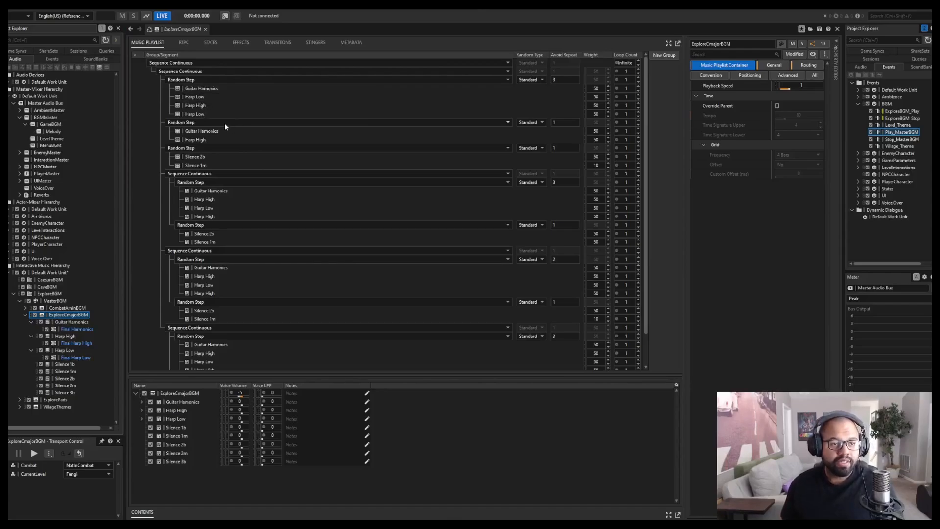
{"action": "key", "text": "space"}
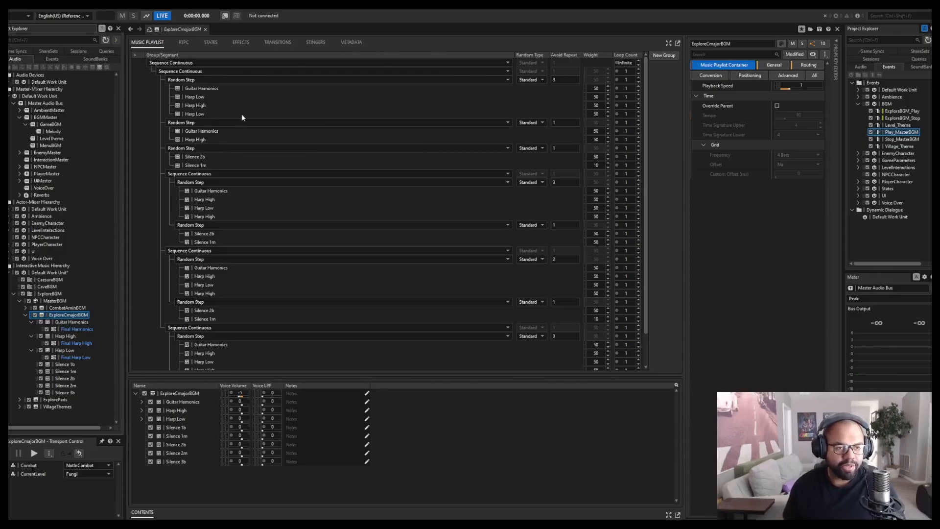
{"action": "scroll", "coordinate": [271, 257], "scroll_direction": "down", "scroll_amount": 2}
{"action": "scroll", "coordinate": [255, 293], "scroll_direction": "up", "scroll_amount": 2}
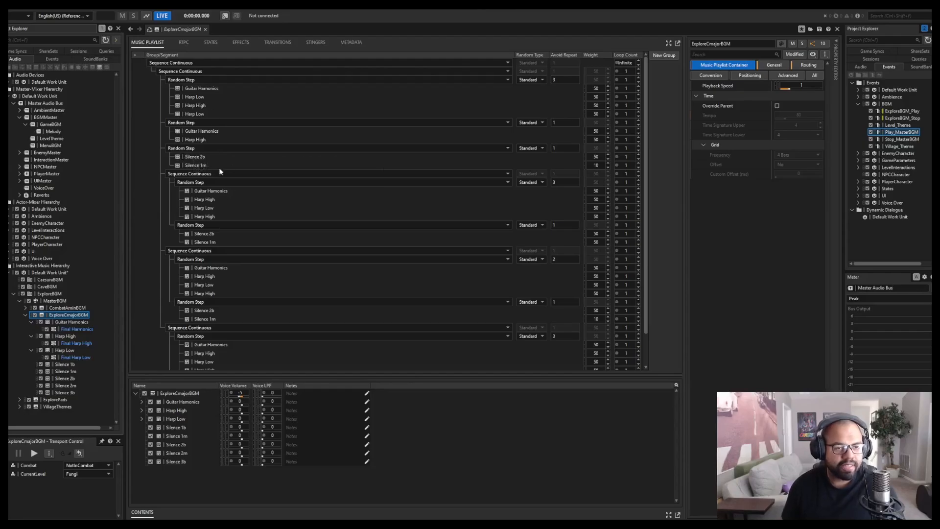
{"action": "scroll", "coordinate": [220, 182], "scroll_direction": "down", "scroll_amount": 2}
{"action": "scroll", "coordinate": [214, 210], "scroll_direction": "up", "scroll_amount": 2}
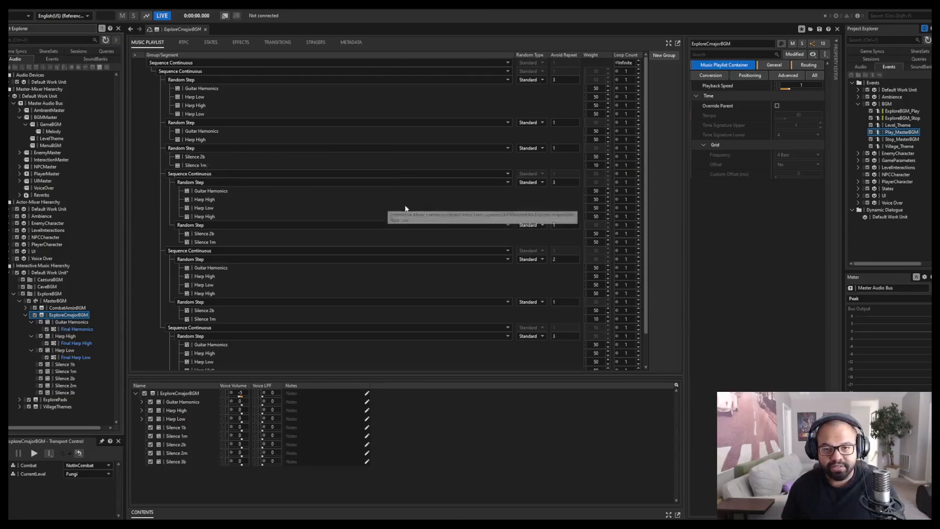
Play and stop the ExploreCmajorBGM playlist, and compare its nested Sequence Continuous groups from first to last.
{"action": "key", "text": "space"}
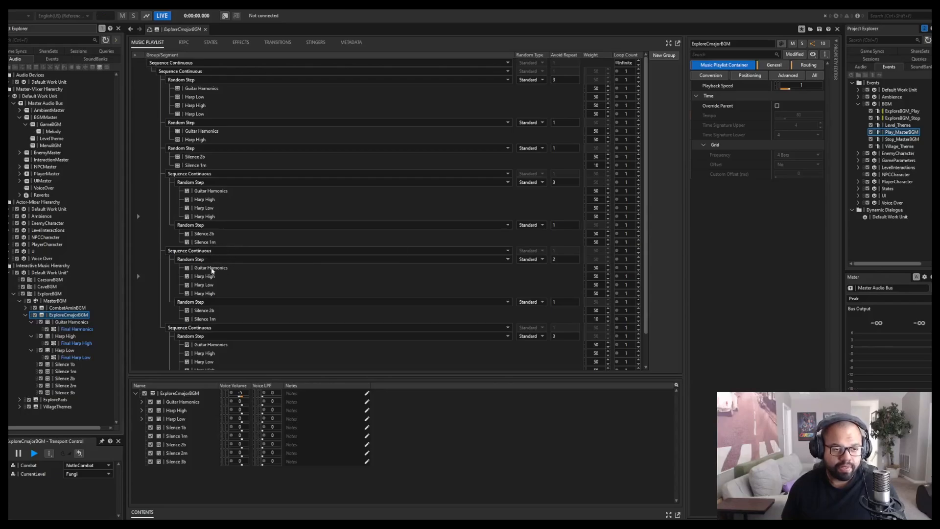
{"action": "scroll", "coordinate": [236, 276], "scroll_direction": "down", "scroll_amount": 2}
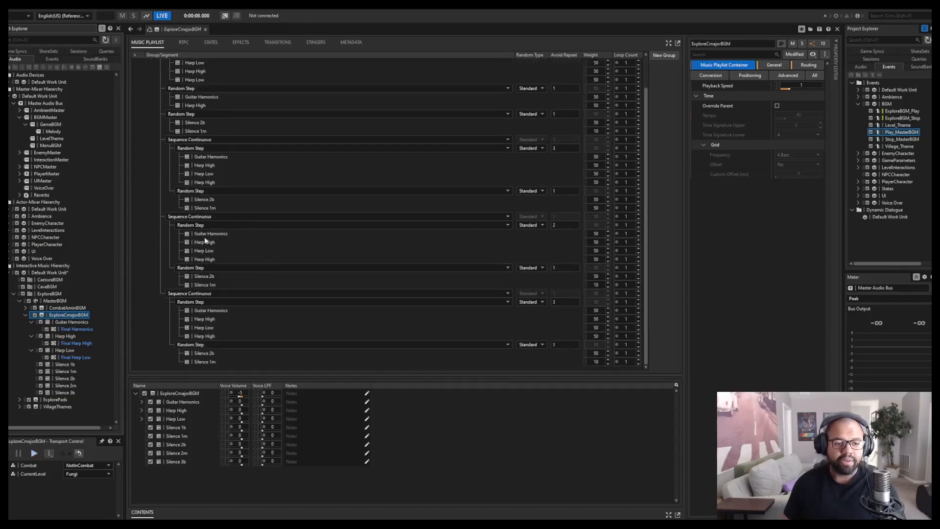
{"action": "scroll", "coordinate": [277, 242], "scroll_direction": "up", "scroll_amount": 2}
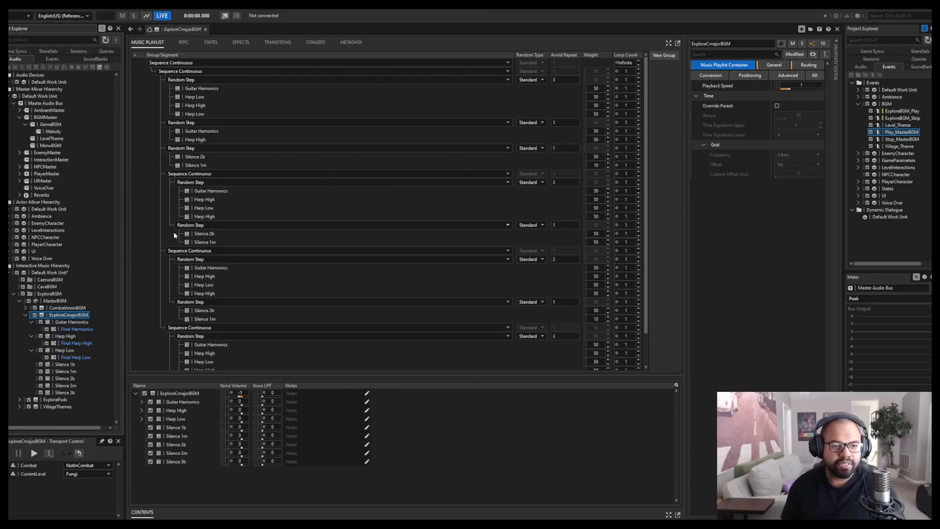
{"action": "scroll", "coordinate": [246, 191], "scroll_direction": "down", "scroll_amount": 3}
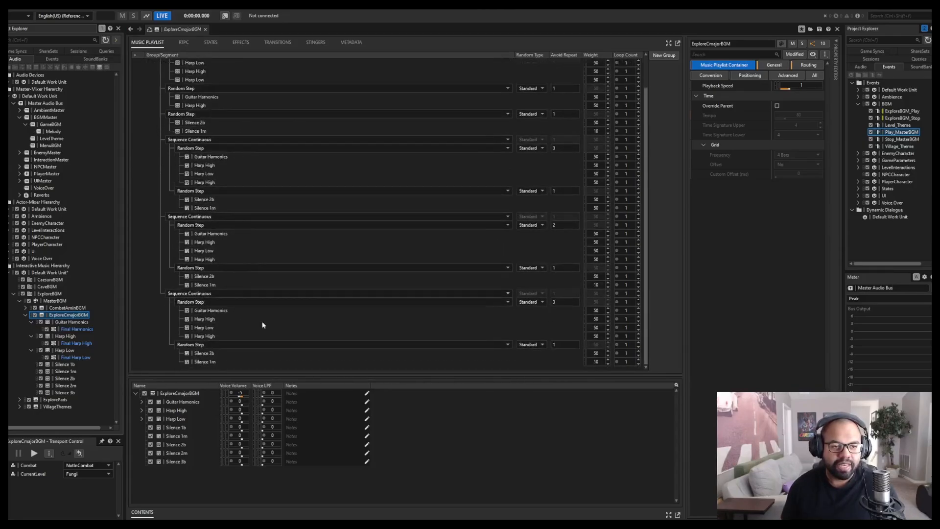
{"action": "scroll", "coordinate": [242, 206], "scroll_direction": "up", "scroll_amount": 3}
{"action": "scroll", "coordinate": [302, 309], "scroll_direction": "down", "scroll_amount": 3}
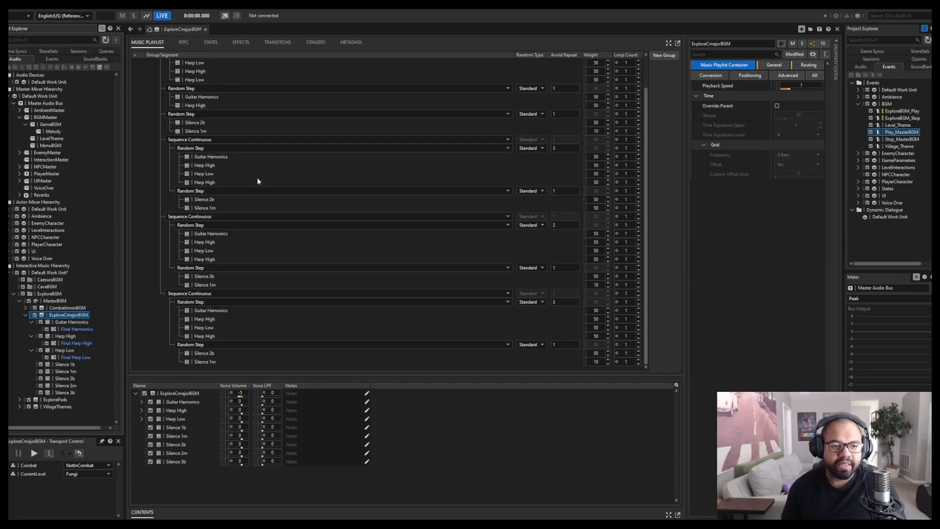
{"action": "scroll", "coordinate": [309, 206], "scroll_direction": "up", "scroll_amount": 3}
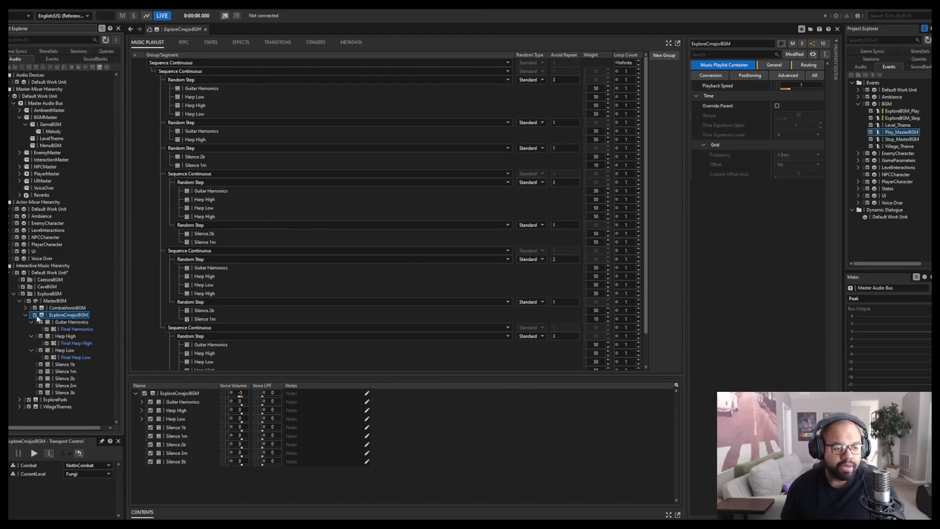
Collapse ExploreCmajorBGM and review the MasterBGM switch paths alongside the CombatAminBGM and ExploreCmajorBGM playlists.
{"action": "left_click", "coordinate": [25, 315]}
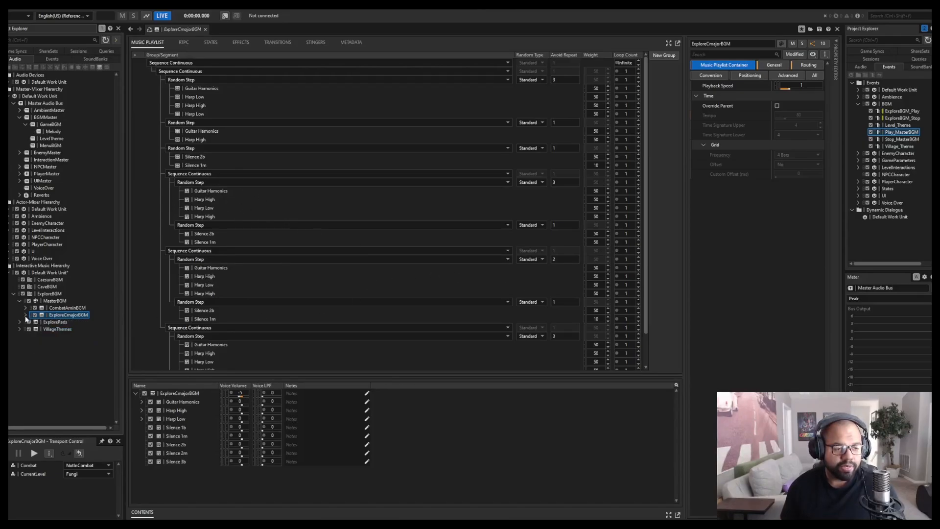
{"action": "left_click", "coordinate": [55, 301]}
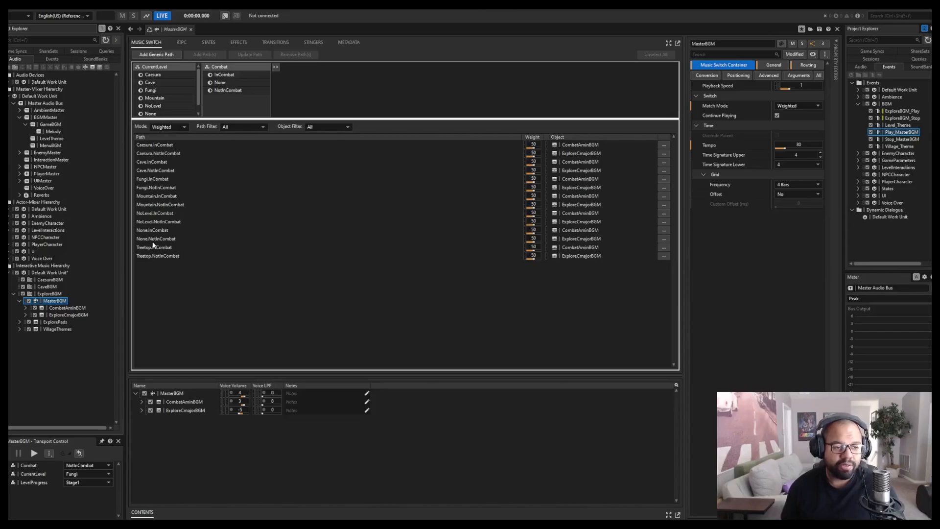
{"action": "left_click", "coordinate": [67, 308]}
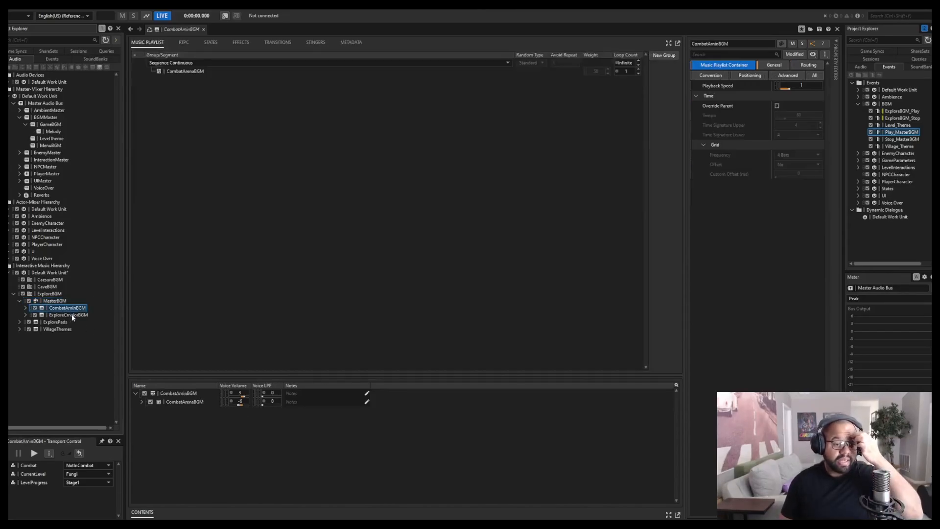
{"action": "left_click", "coordinate": [72, 315]}
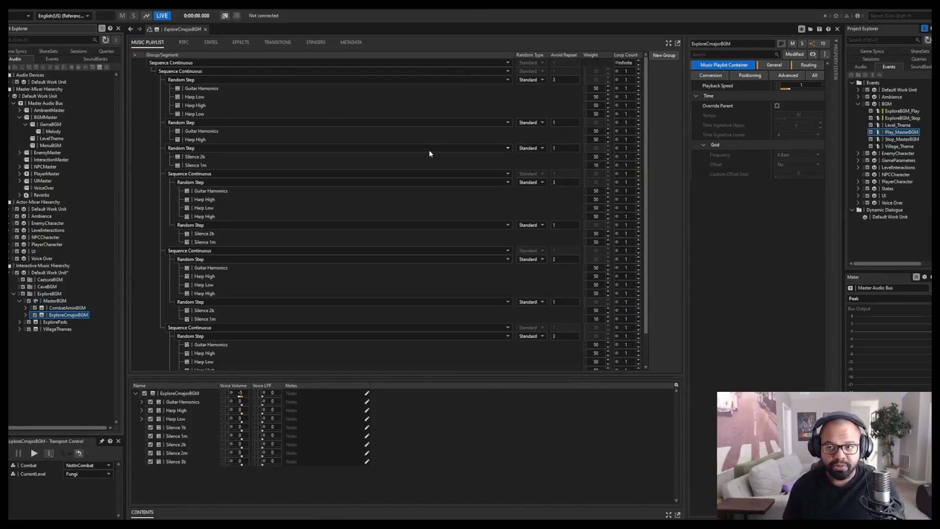
Check the output bus of ExploreCmajorBGM and inspect the Melody bus, including its states and auto-ducking settings.
{"action": "left_click", "coordinate": [806, 65]}
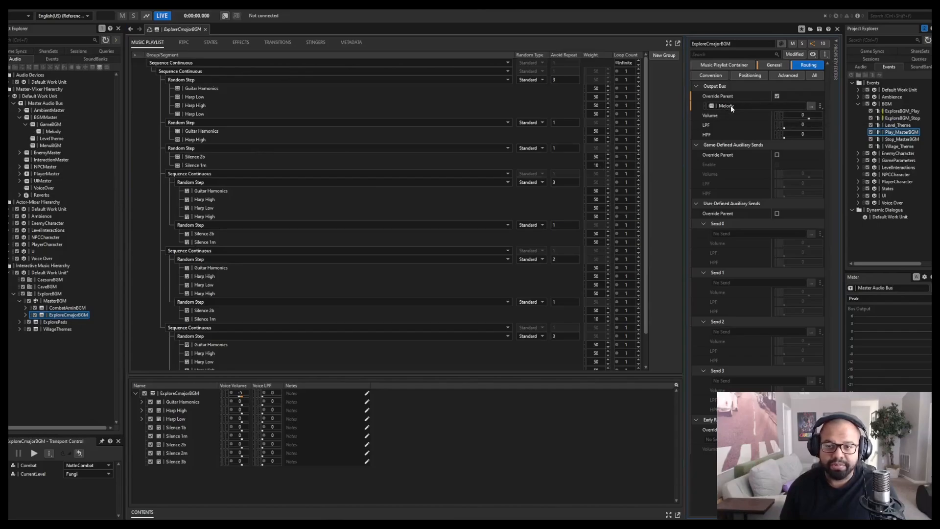
{"action": "left_click", "coordinate": [53, 131]}
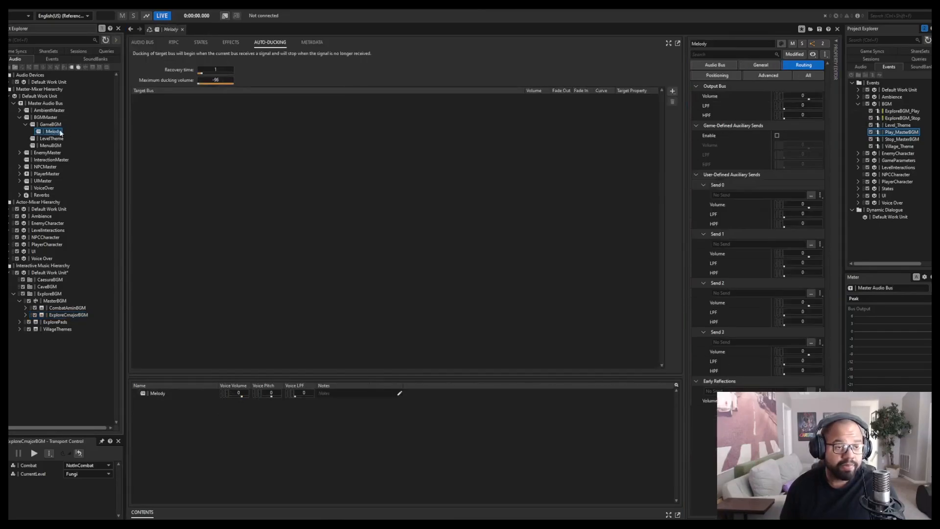
{"action": "left_click", "coordinate": [199, 42]}
{"action": "left_click", "coordinate": [271, 46]}
{"action": "left_click", "coordinate": [152, 42]}
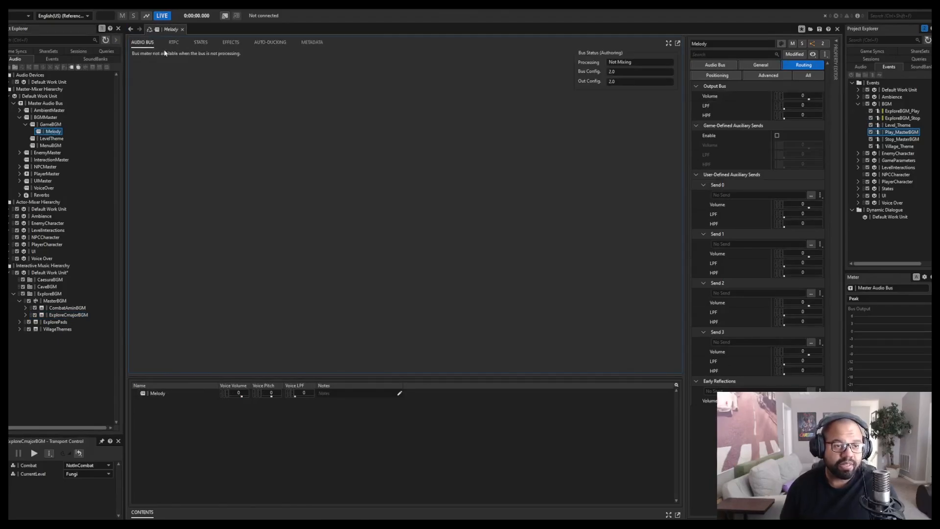
{"action": "left_click", "coordinate": [261, 45]}
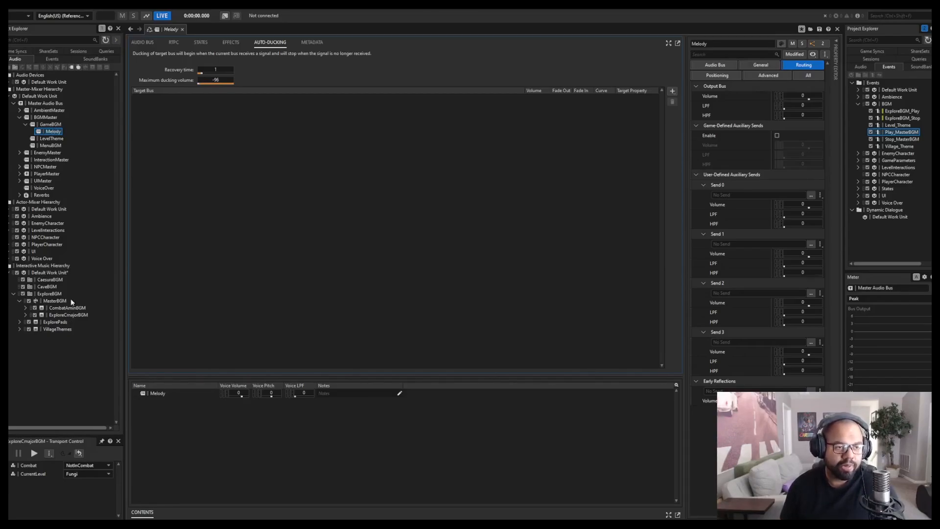
Inspect the VillageThemes playlist container, expanding its segments and reviewing its music playlist.
{"action": "left_click", "coordinate": [43, 330]}
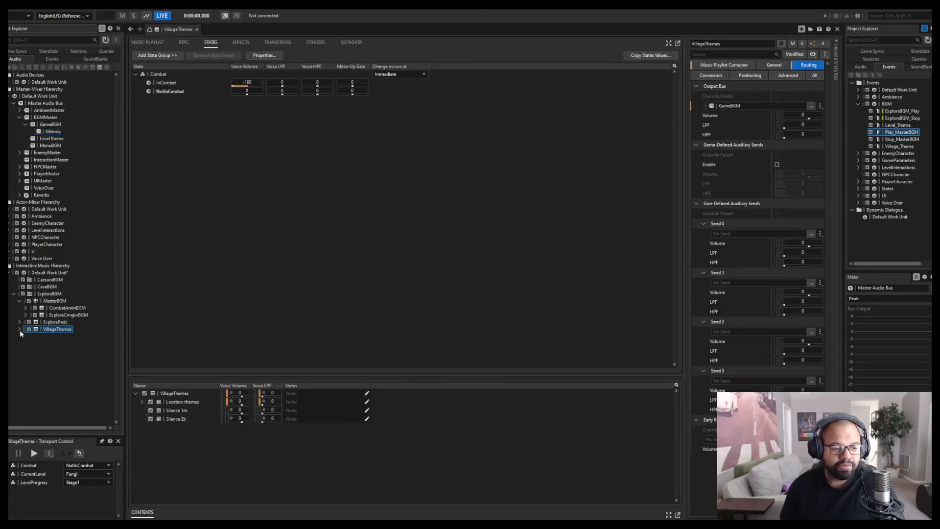
{"action": "left_click", "coordinate": [20, 330]}
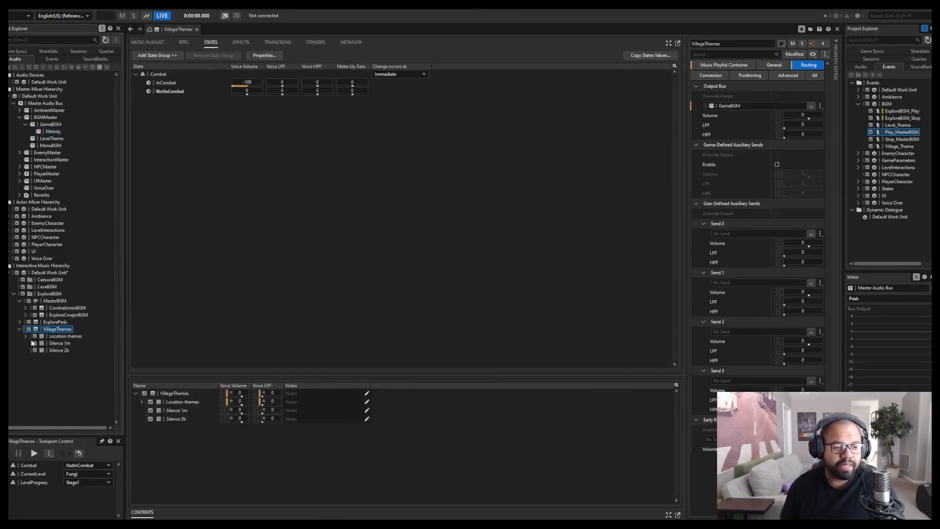
{"action": "left_click", "coordinate": [139, 46]}
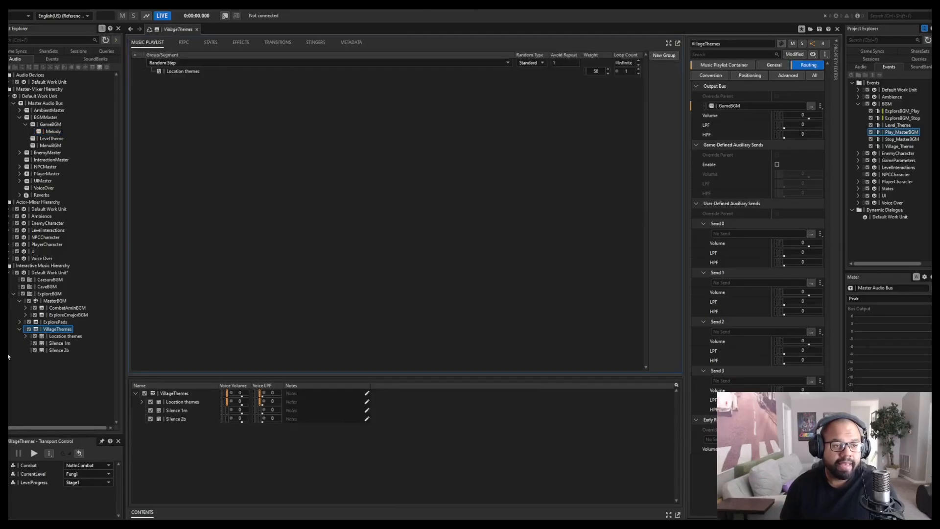
Expand the Location themes segment and view its Fungi rhythm track in the music segment editor.
{"action": "left_click", "coordinate": [25, 337]}
{"action": "left_click", "coordinate": [62, 344]}
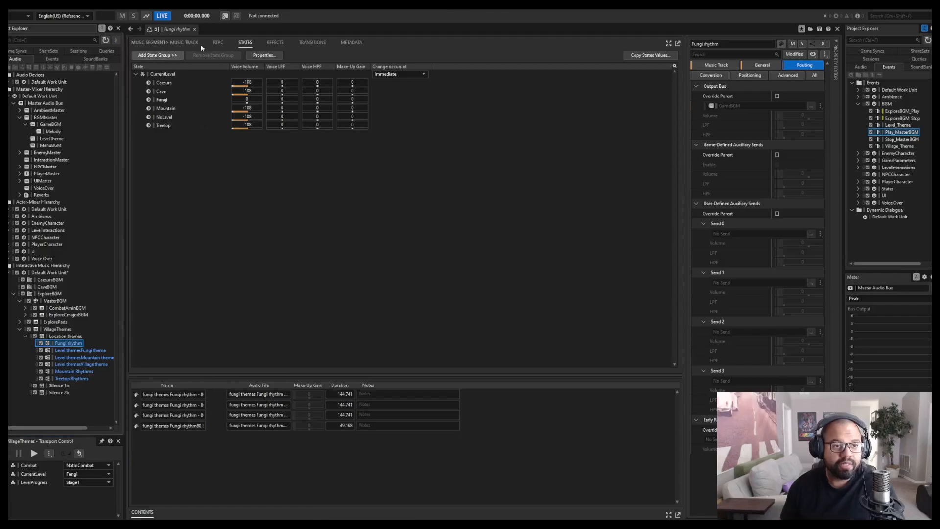
{"action": "left_click", "coordinate": [163, 43]}
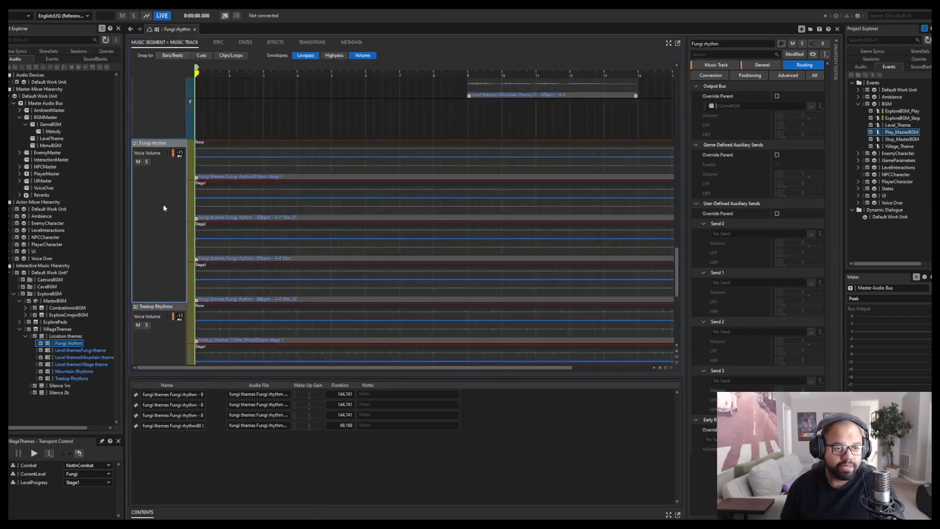
Audition the Level themesFungi theme track, playing it with the current sub-track and with its v1 sub-track selected.
{"action": "left_click", "coordinate": [75, 350]}
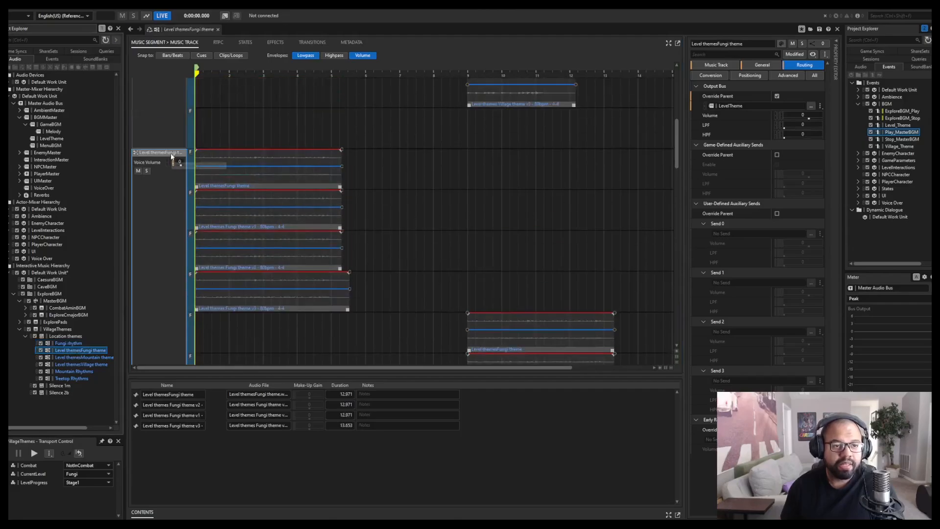
{"action": "key", "text": "space"}
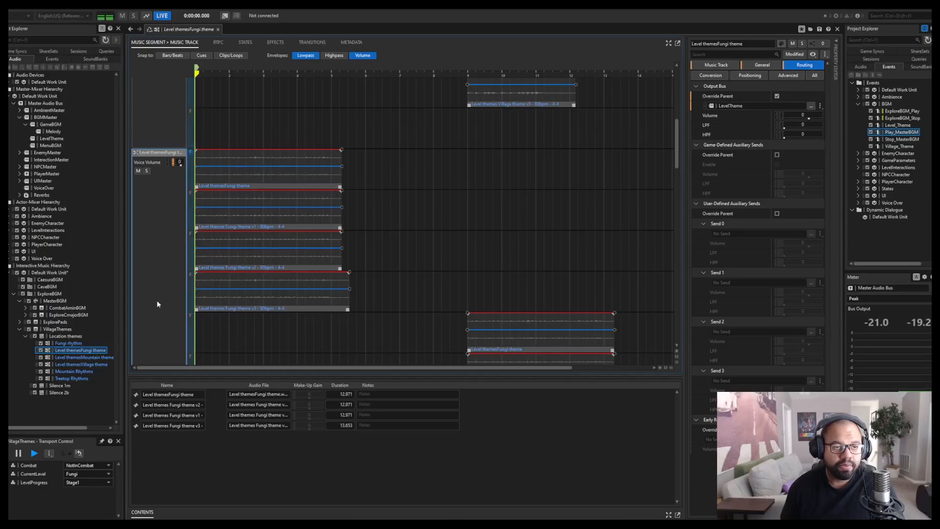
{"action": "key", "text": "space"}
{"action": "left_click", "coordinate": [190, 194]}
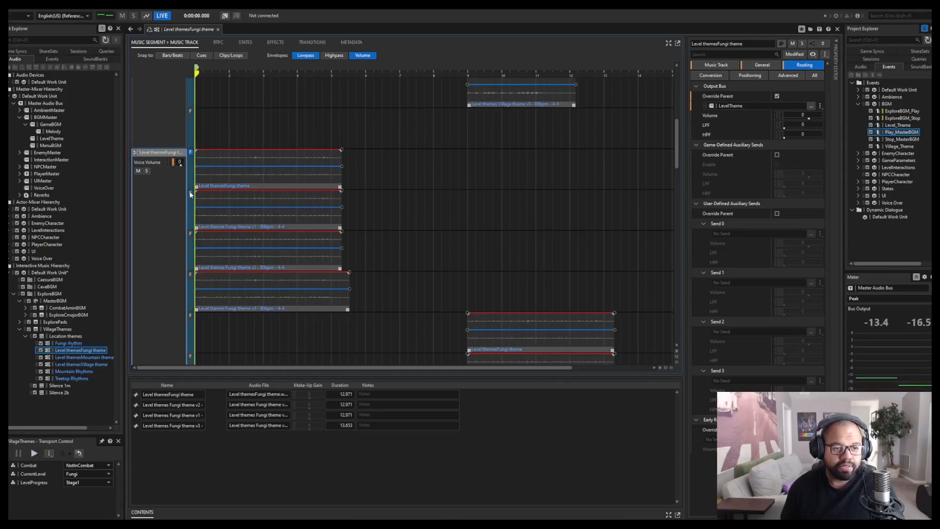
{"action": "scroll", "coordinate": [177, 225], "scroll_direction": "down", "scroll_amount": 2}
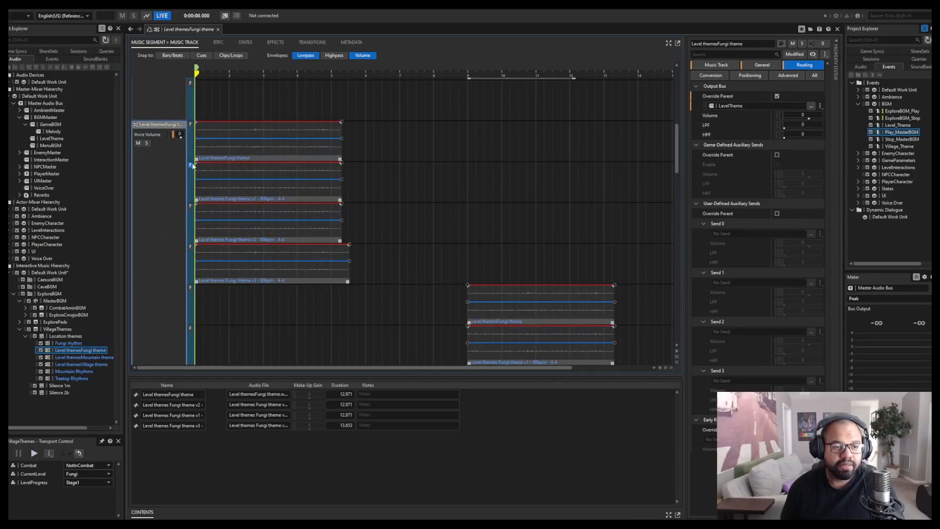
{"action": "key", "text": "space"}
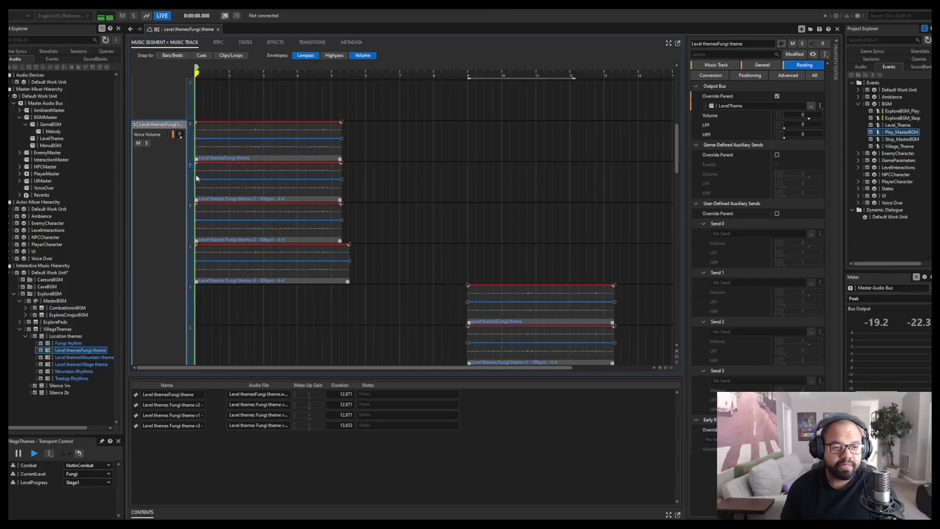
{"action": "key", "text": "space"}
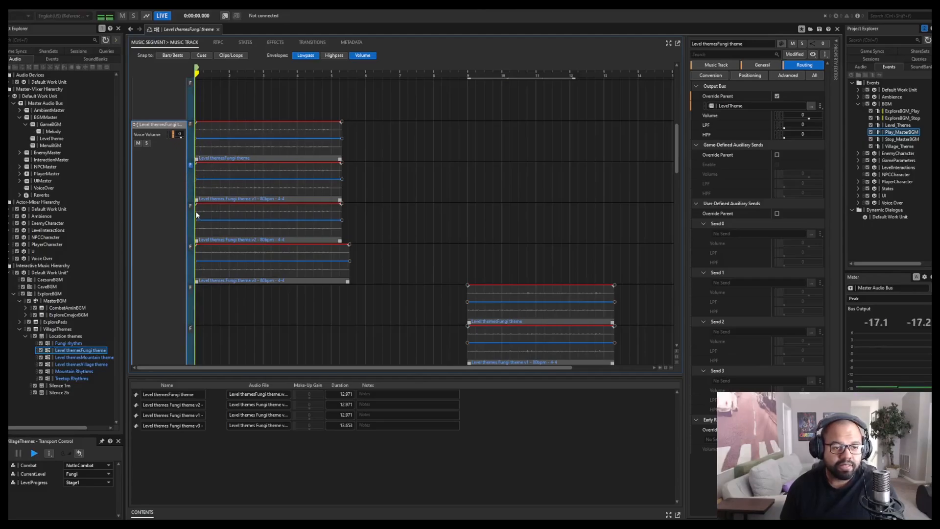
Audition the v2 and v3 sub-tracks of the Level themesFungi theme track one after the other.
{"action": "left_click", "coordinate": [191, 207]}
{"action": "key", "text": "space"}
{"action": "key", "text": "space"}
{"action": "left_click", "coordinate": [190, 247]}
{"action": "key", "text": "space"}
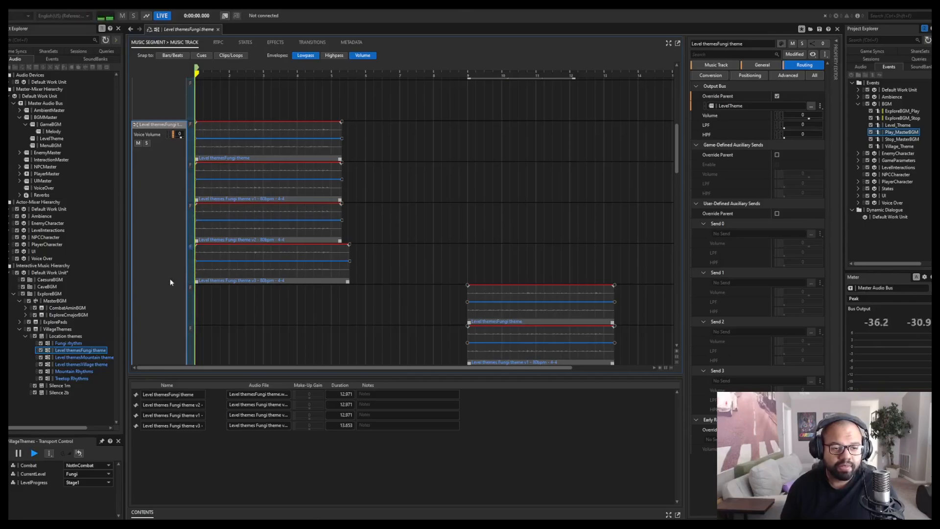
{"action": "key", "text": "space"}
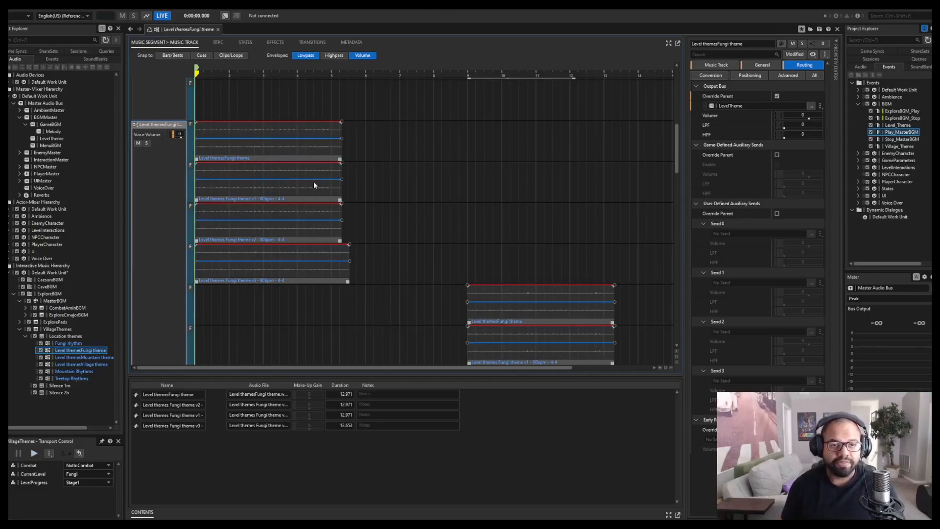
Examine how the clips and empty sub-tracks are laid out in the fungi theme and the neighbouring mountain and village theme tracks.
{"action": "scroll", "coordinate": [143, 251], "scroll_direction": "down", "scroll_amount": 3}
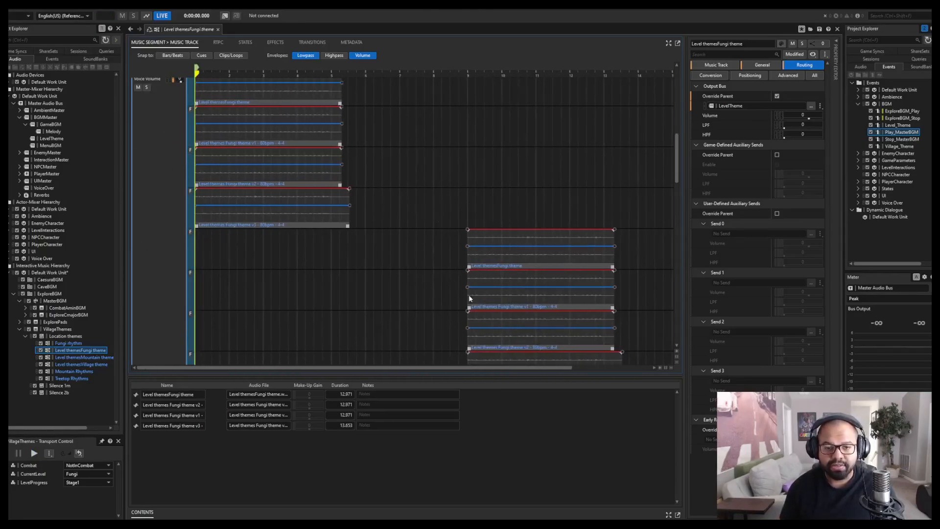
{"action": "scroll", "coordinate": [172, 249], "scroll_direction": "down", "scroll_amount": 7}
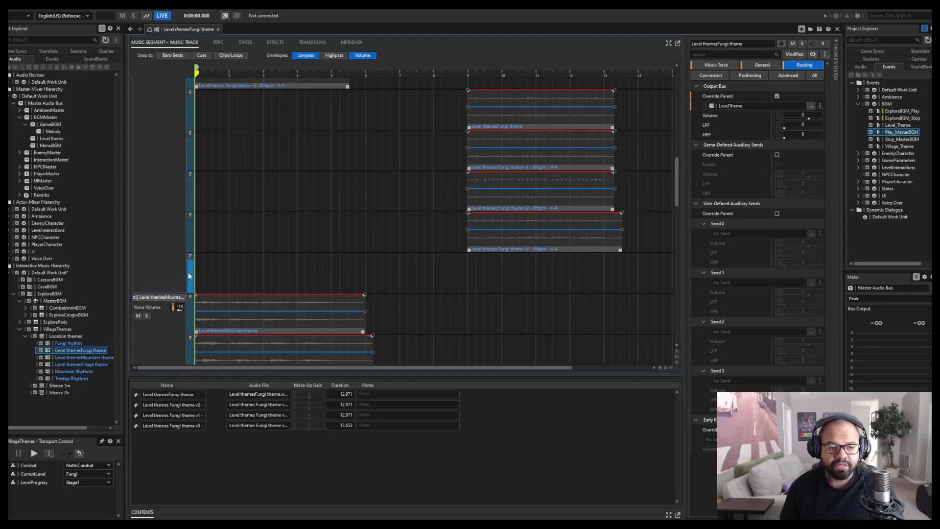
{"action": "scroll", "coordinate": [143, 237], "scroll_direction": "up", "scroll_amount": 10}
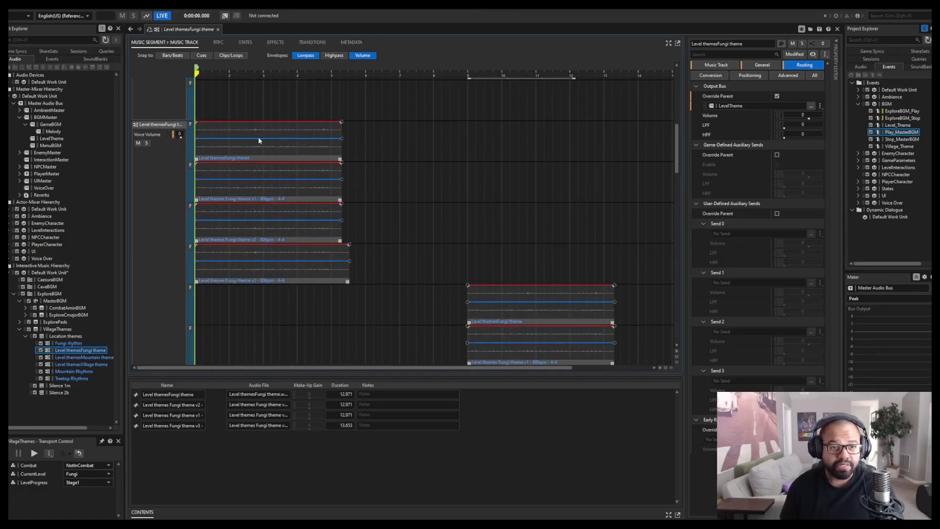
{"action": "left_click", "coordinate": [228, 148]}
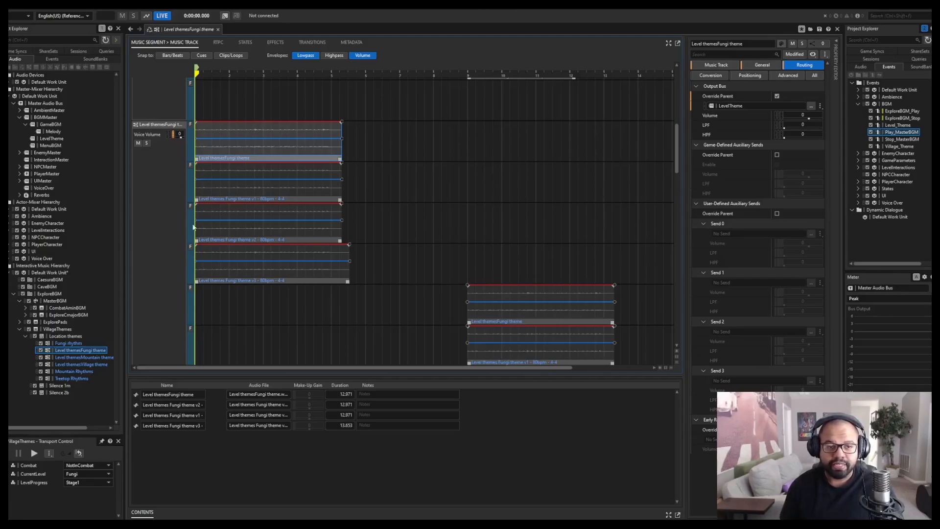
{"action": "scroll", "coordinate": [198, 224], "scroll_direction": "down", "scroll_amount": 3}
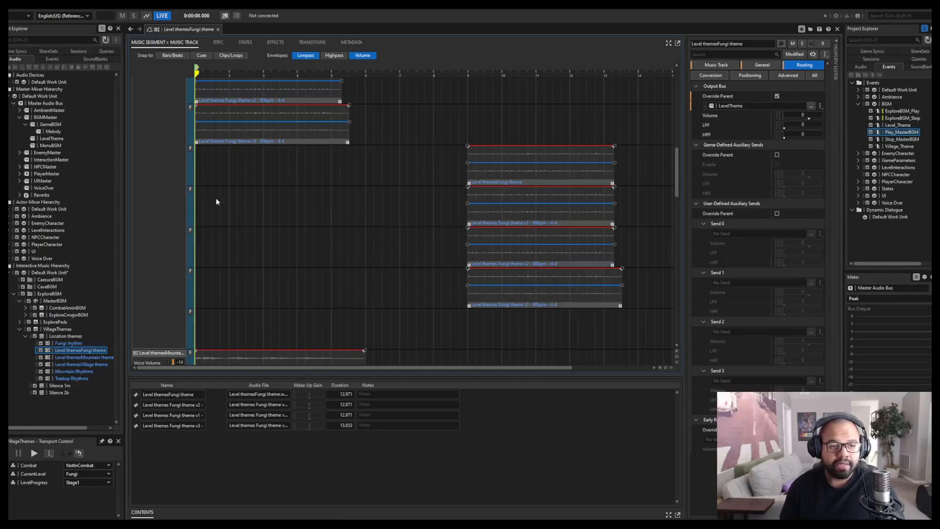
{"action": "scroll", "coordinate": [156, 201], "scroll_direction": "up", "scroll_amount": 1}
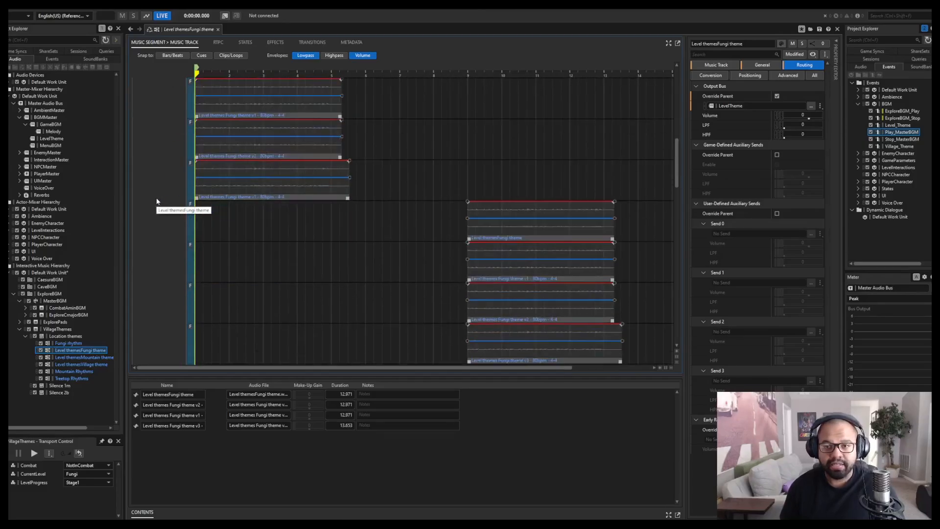
{"action": "scroll", "coordinate": [196, 228], "scroll_direction": "down", "scroll_amount": 4}
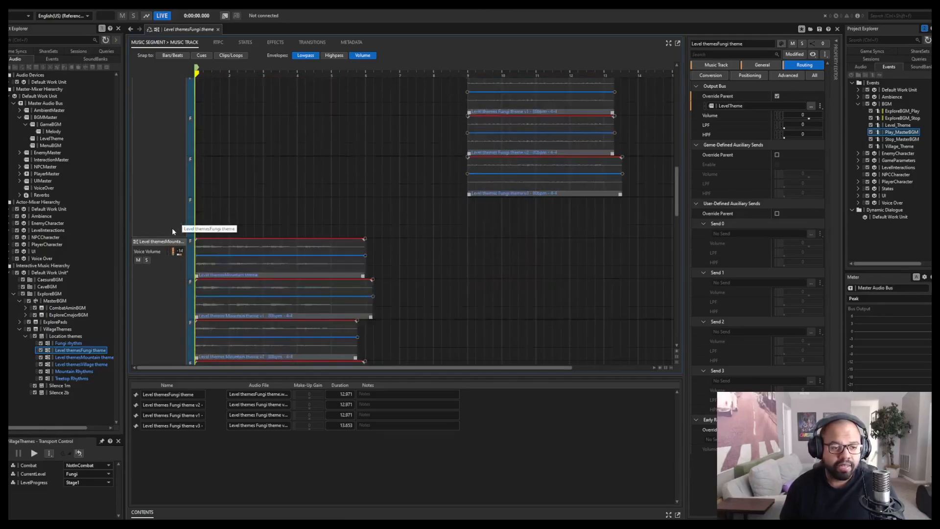
{"action": "scroll", "coordinate": [172, 230], "scroll_direction": "down", "scroll_amount": 5}
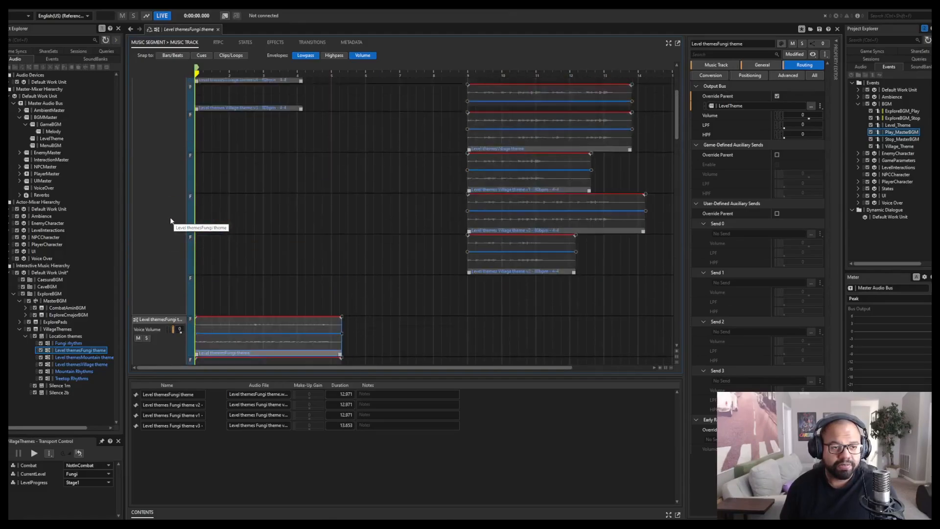
{"action": "scroll", "coordinate": [167, 228], "scroll_direction": "down", "scroll_amount": 3}
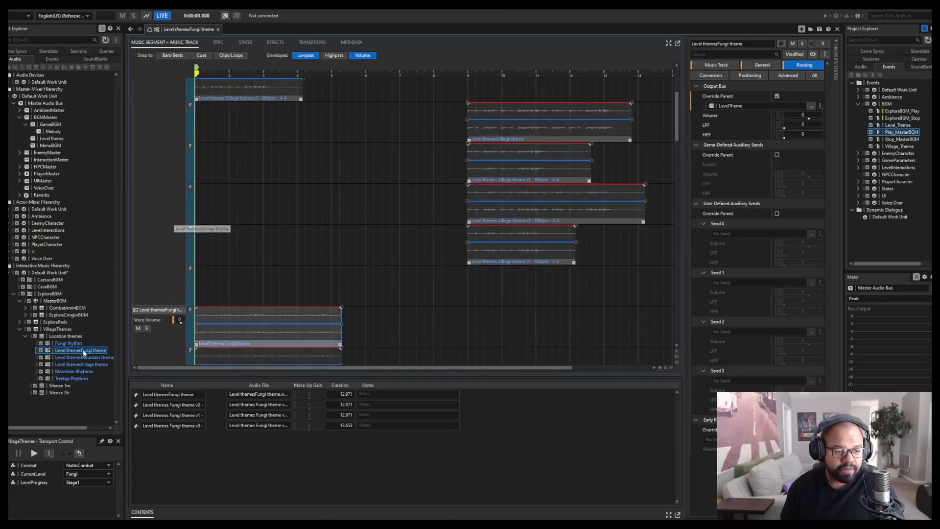
Return to the Fungi rhythm track, compare it with the mountain theme track and check its track type.
{"action": "left_click", "coordinate": [70, 343]}
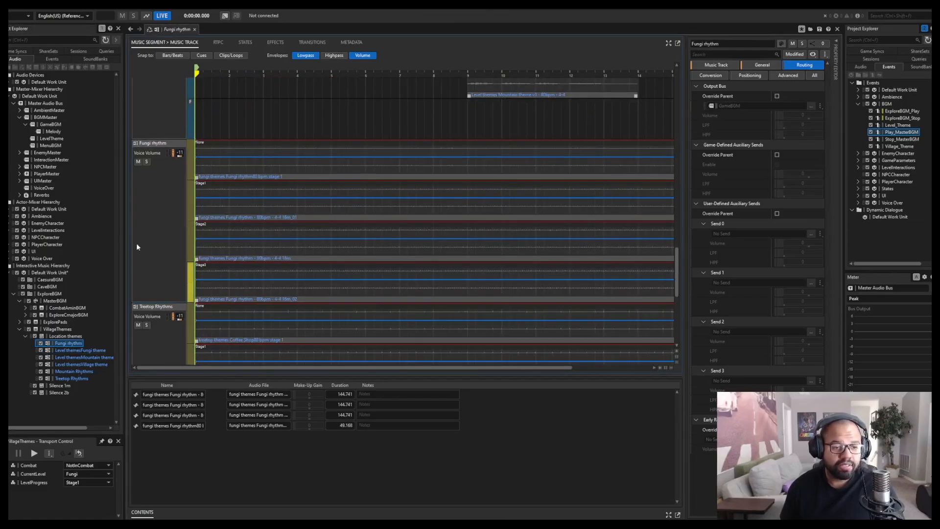
{"action": "scroll", "coordinate": [149, 243], "scroll_direction": "up", "scroll_amount": 6}
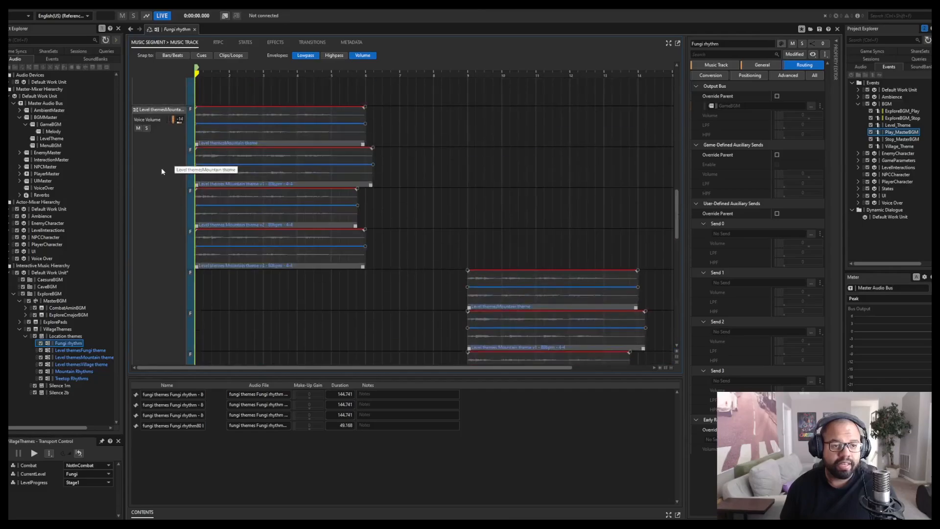
{"action": "scroll", "coordinate": [162, 191], "scroll_direction": "down", "scroll_amount": 3}
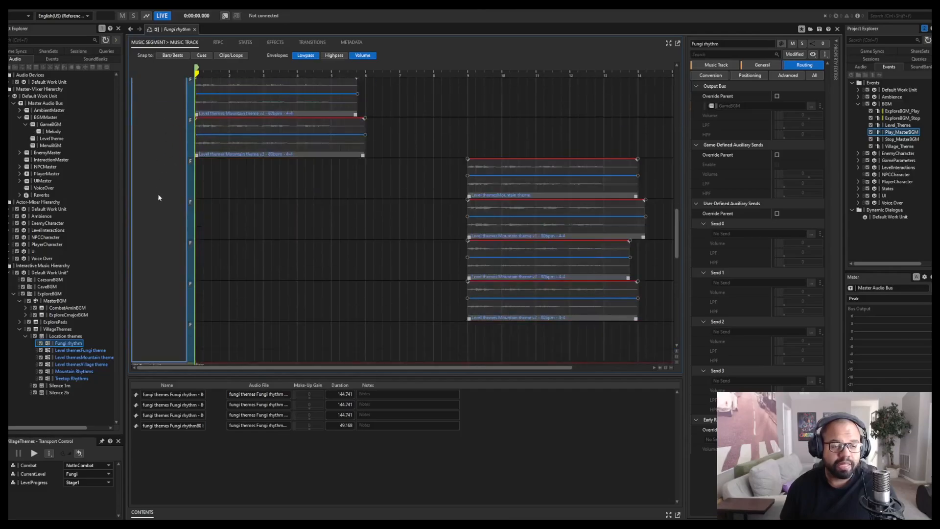
{"action": "scroll", "coordinate": [165, 189], "scroll_direction": "down", "scroll_amount": 5}
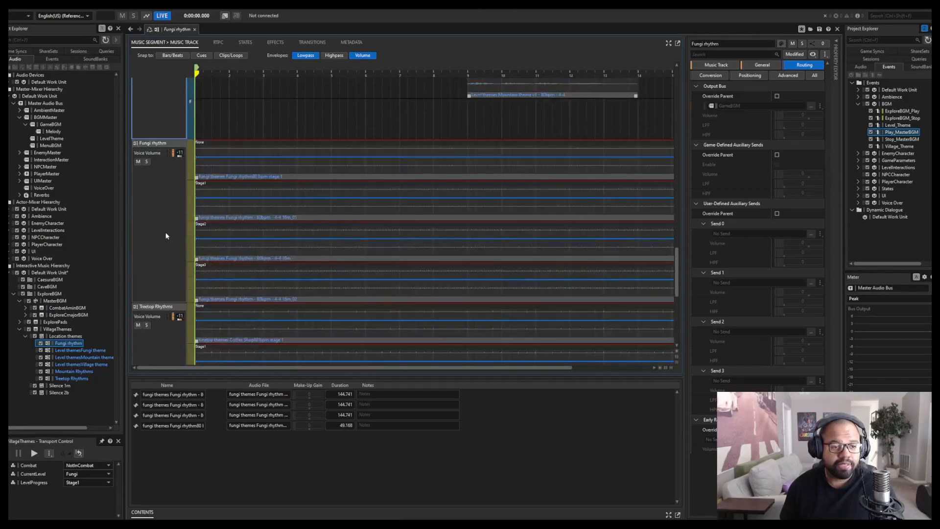
{"action": "right_click", "coordinate": [167, 222]}
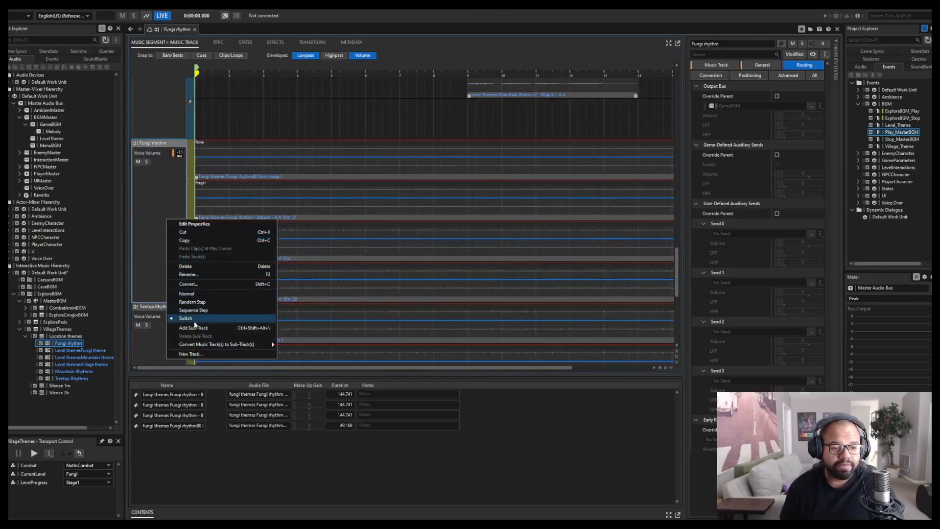
{"action": "left_click", "coordinate": [168, 197]}
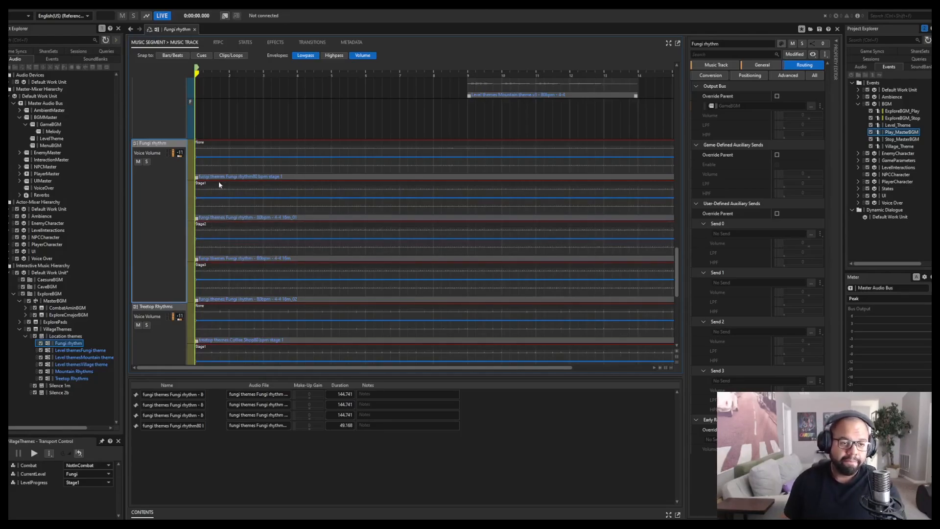
Audition the VillageThemes playlist while setting the LevelProgress switch to Stage3, and set it back to Stage1.
{"action": "key", "text": "space"}
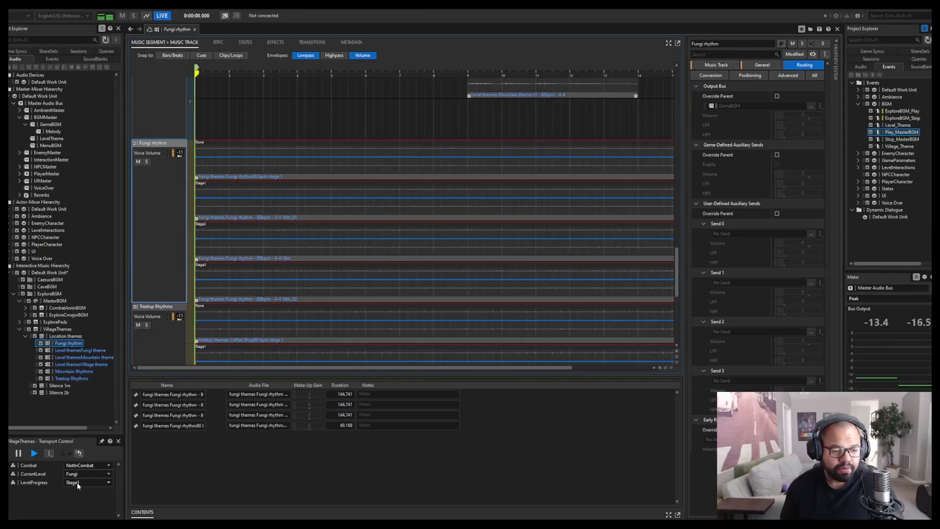
{"action": "left_click", "coordinate": [77, 481]}
{"action": "left_click", "coordinate": [78, 508]}
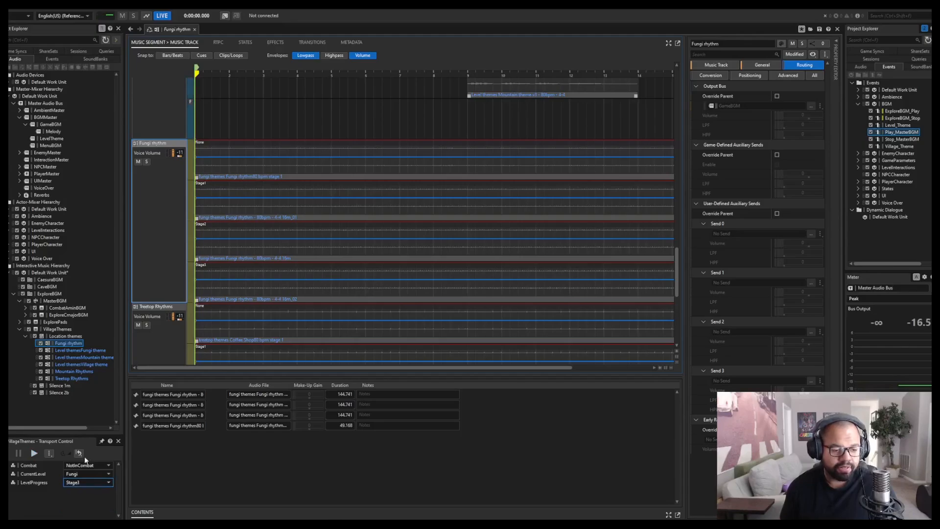
{"action": "key", "text": "space"}
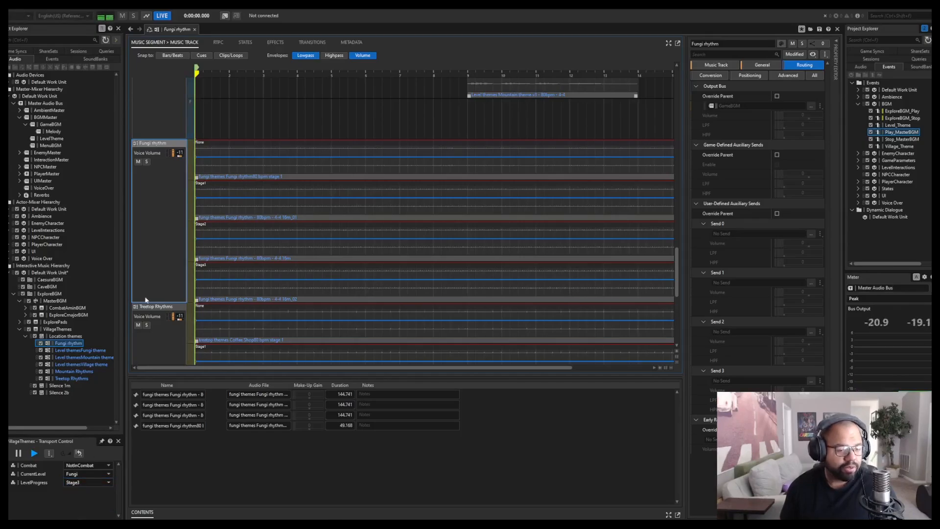
{"action": "left_click", "coordinate": [87, 482]}
{"action": "left_click", "coordinate": [75, 496]}
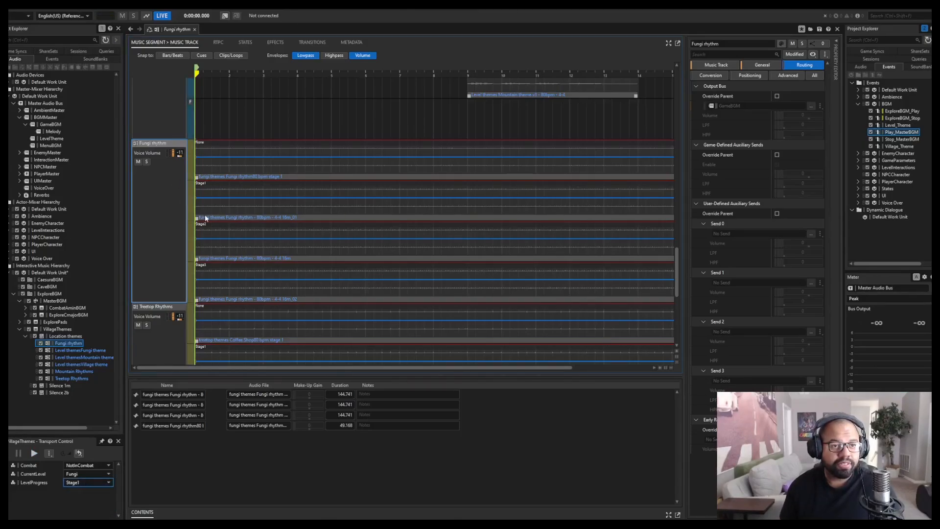
Recheck the Fungi rhythm track's type and return to the Level themesFungi theme track to review its sub-tracks.
{"action": "right_click", "coordinate": [170, 210]}
{"action": "left_click", "coordinate": [148, 195]}
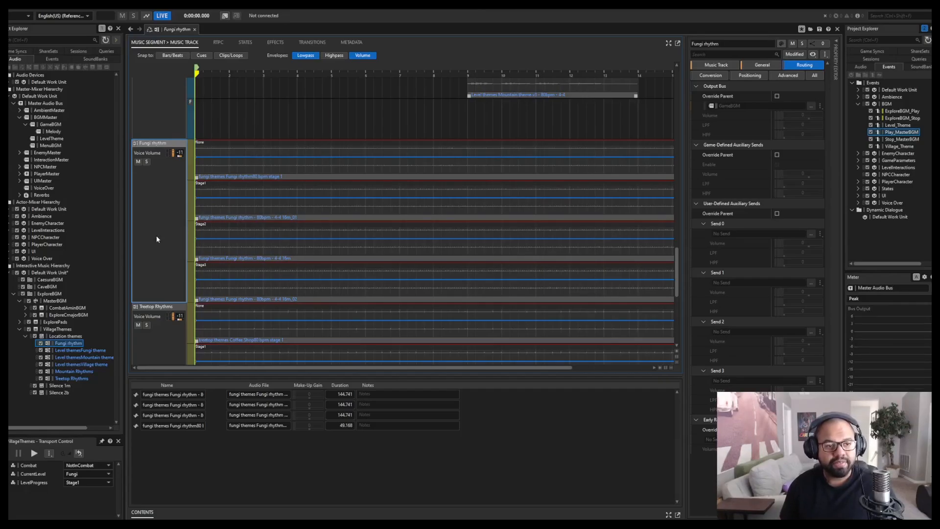
{"action": "scroll", "coordinate": [160, 235], "scroll_direction": "up", "scroll_amount": 5}
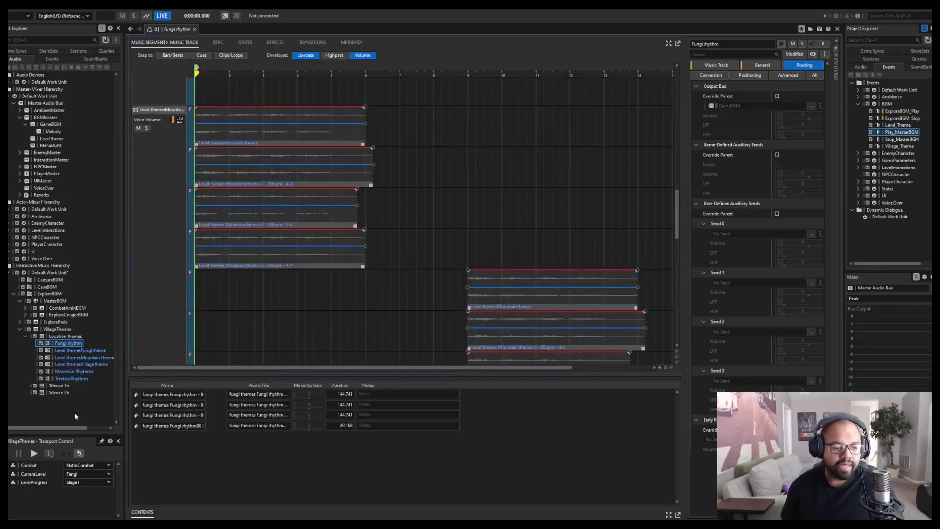
{"action": "left_click", "coordinate": [71, 351]}
{"action": "scroll", "coordinate": [167, 196], "scroll_direction": "up", "scroll_amount": 1}
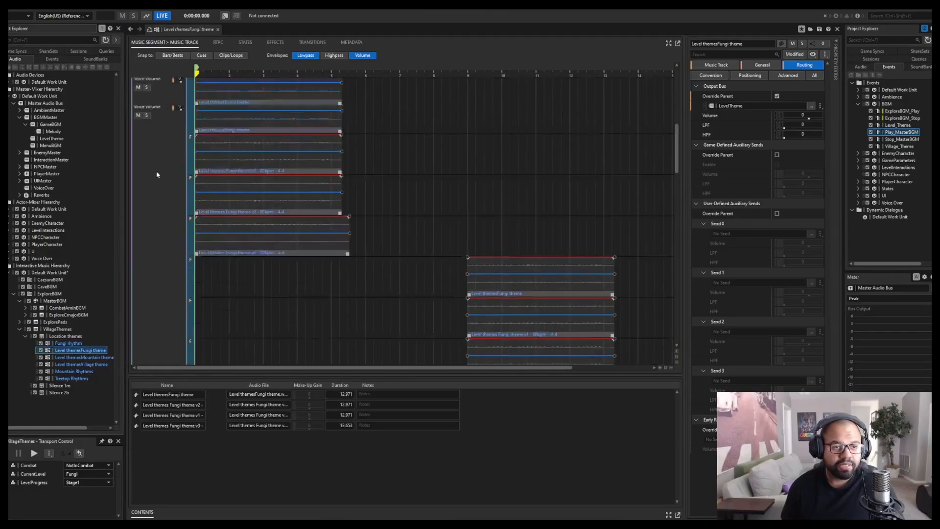
Review the Level themesFungi theme sub-tracks and compare the track's output bus routing with that of the Fungi rhythm track.
{"action": "scroll", "coordinate": [158, 237], "scroll_direction": "down", "scroll_amount": 3}
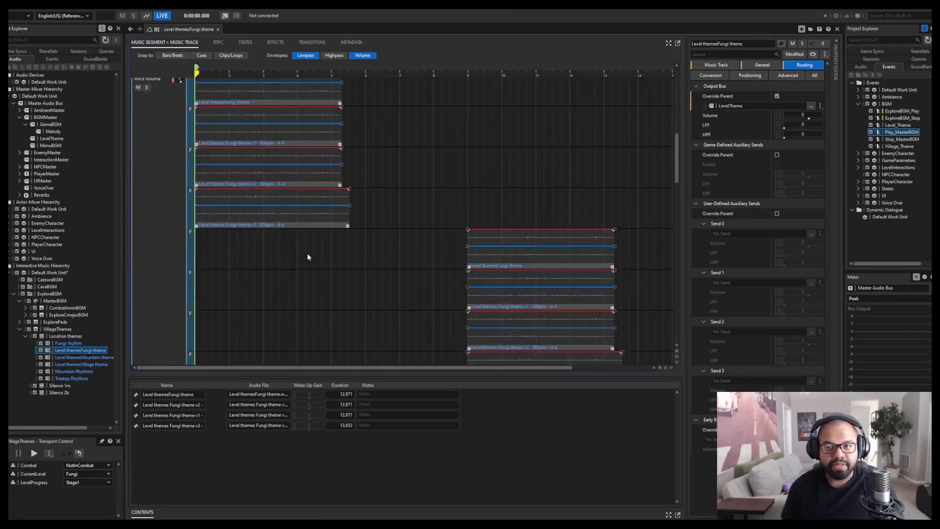
{"action": "scroll", "coordinate": [149, 265], "scroll_direction": "down", "scroll_amount": 3}
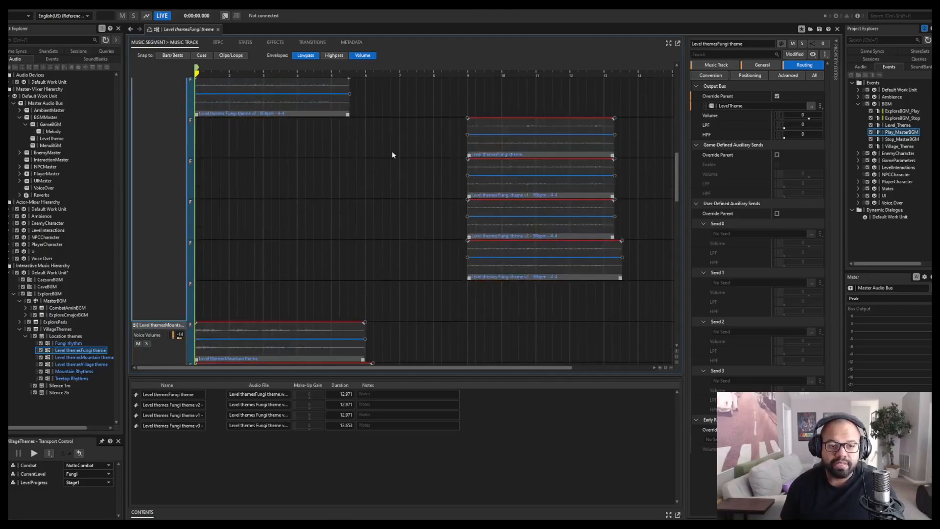
{"action": "scroll", "coordinate": [144, 216], "scroll_direction": "up", "scroll_amount": 3}
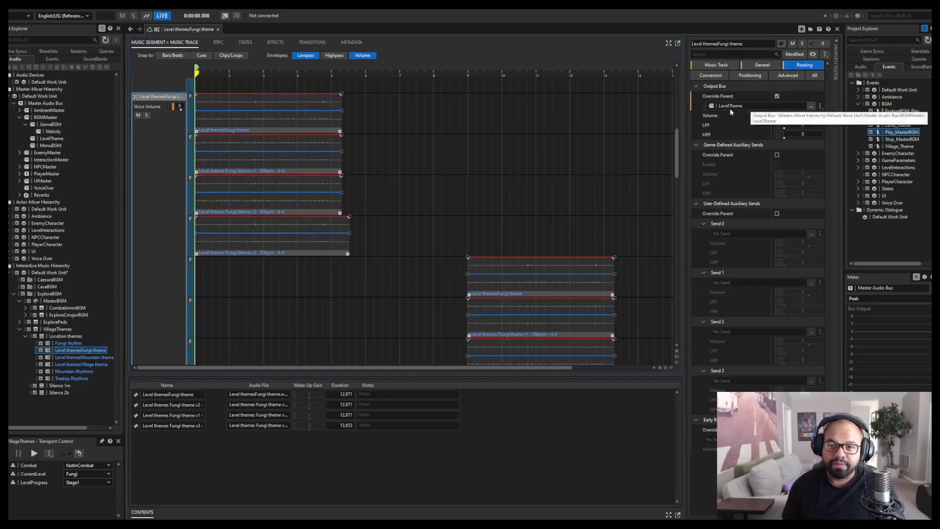
{"action": "left_click", "coordinate": [73, 344]}
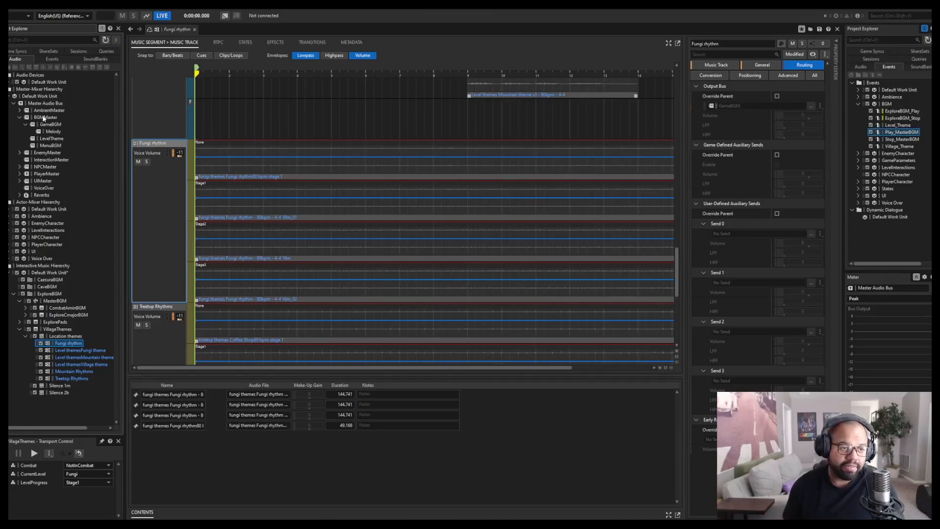
{"action": "left_click", "coordinate": [73, 350]}
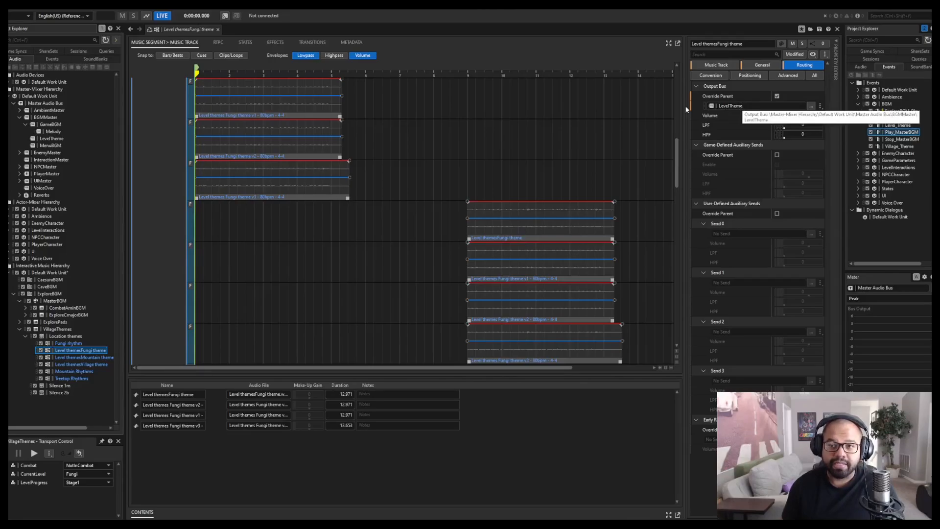
Audition the fungi theme over the playing location music from the Level themesFungi theme track, and stop playback.
{"action": "scroll", "coordinate": [167, 192], "scroll_direction": "up", "scroll_amount": 2}
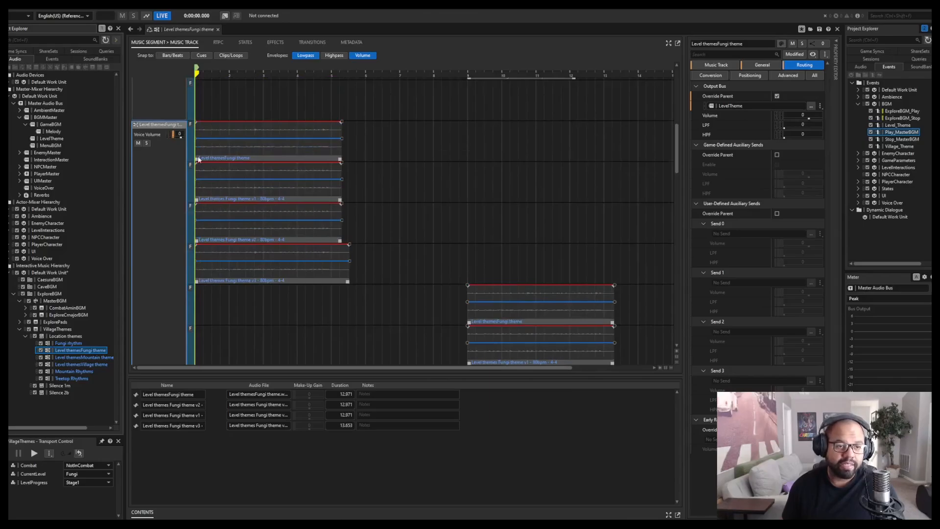
{"action": "key", "text": "space"}
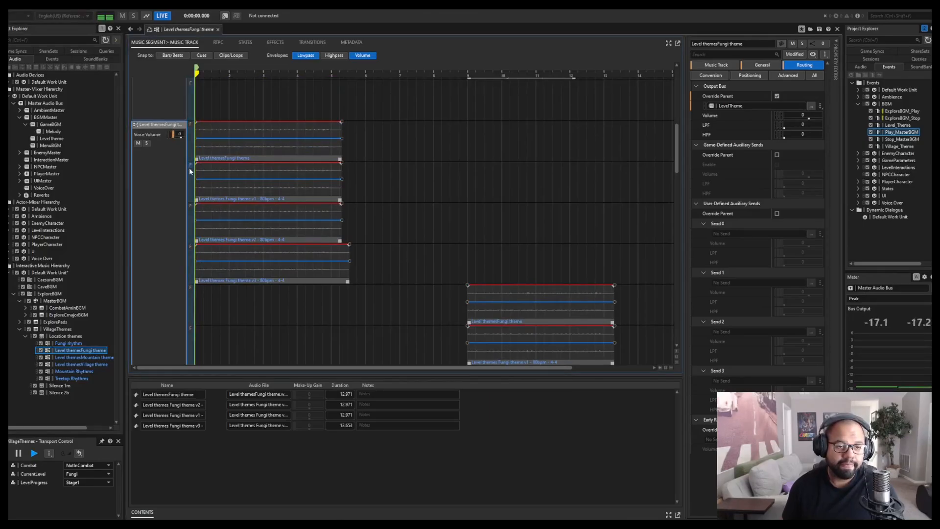
{"action": "key", "text": "space"}
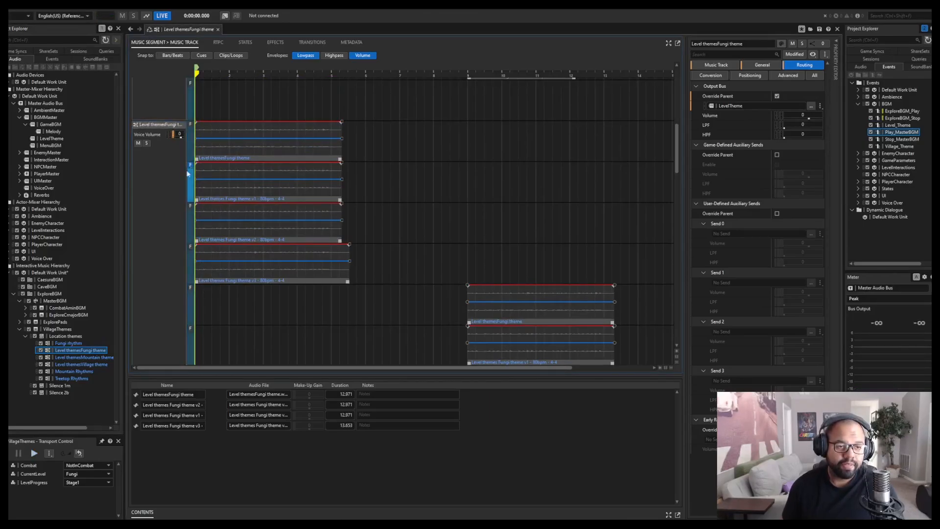
Audition the Level themesVillage theme track with the CurrentLevel state set to Treetop, and stop playback.
{"action": "left_click", "coordinate": [82, 474]}
{"action": "left_click", "coordinate": [86, 360]}
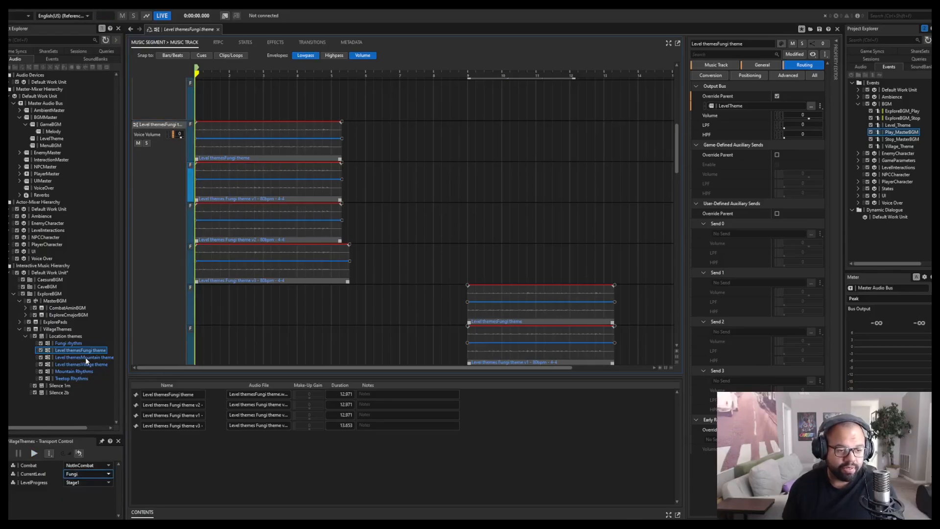
{"action": "left_click", "coordinate": [87, 365]}
{"action": "left_click", "coordinate": [80, 474]}
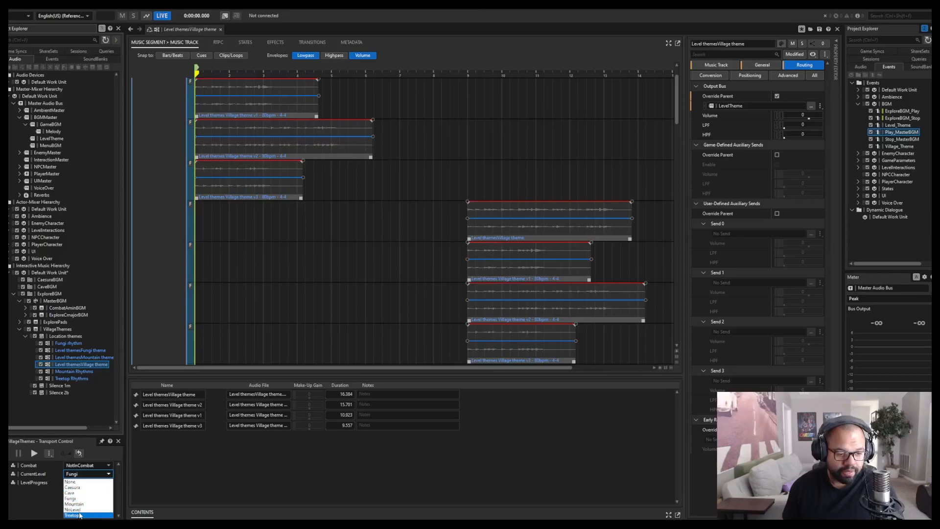
{"action": "left_click", "coordinate": [75, 515]}
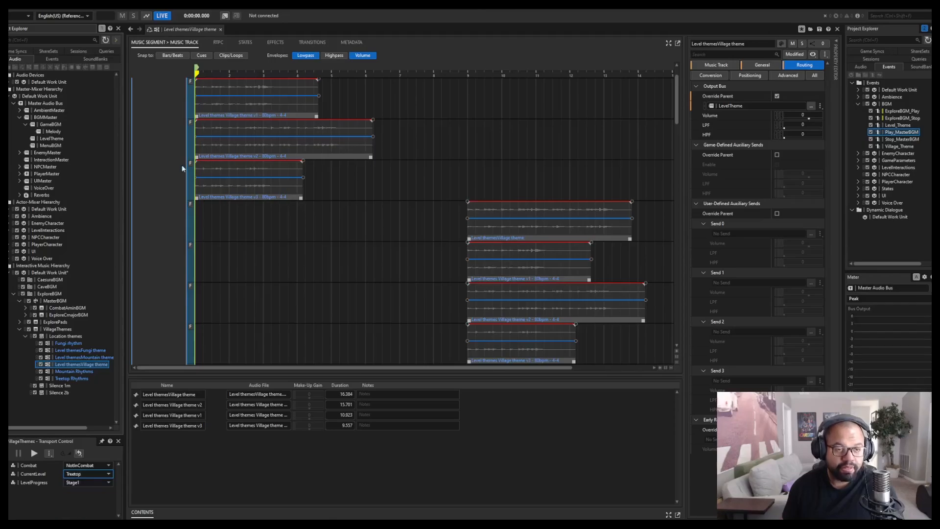
{"action": "left_click", "coordinate": [190, 130]}
{"action": "scroll", "coordinate": [166, 178], "scroll_direction": "up", "scroll_amount": 1}
{"action": "key", "text": "space"}
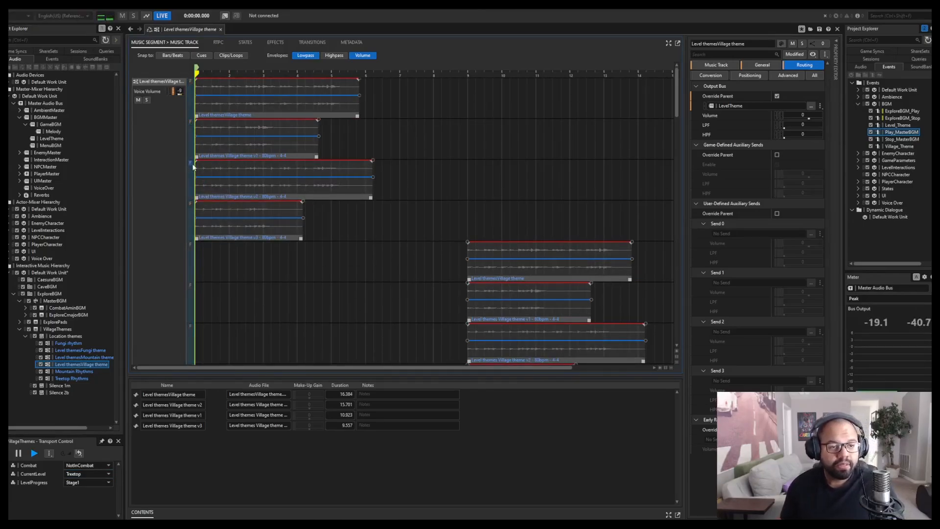
{"action": "left_click", "coordinate": [178, 169]}
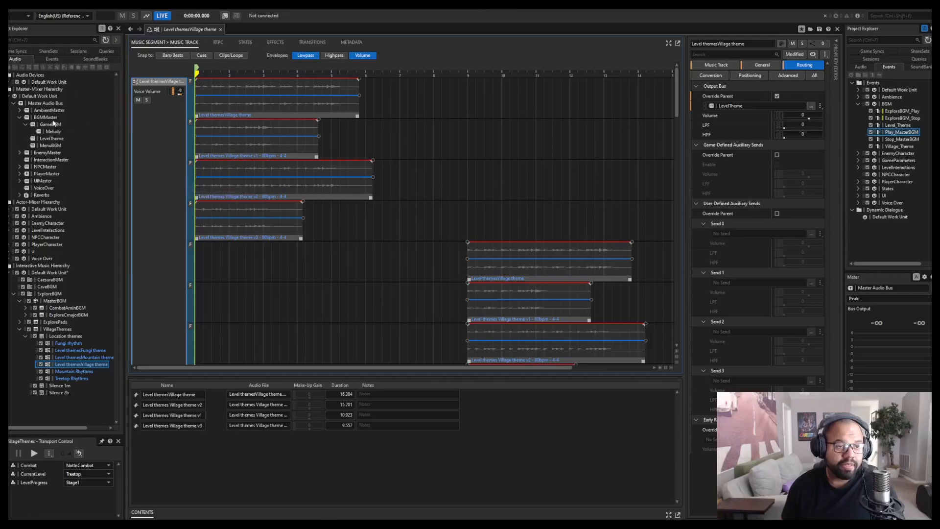
Inspect the LevelTheme bus's auto-ducking of the Melody bus and return to the village theme clips in the Location themes segment.
{"action": "left_click", "coordinate": [50, 140]}
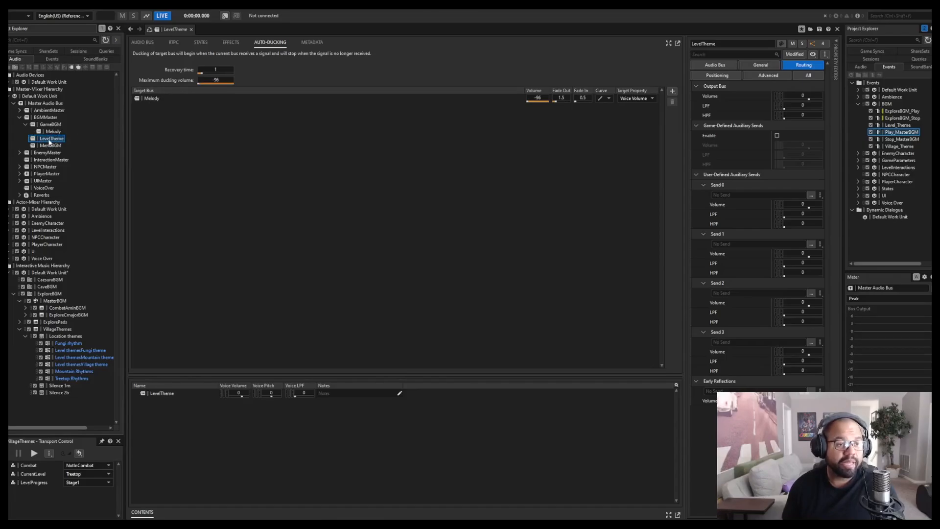
{"action": "left_click", "coordinate": [154, 98]}
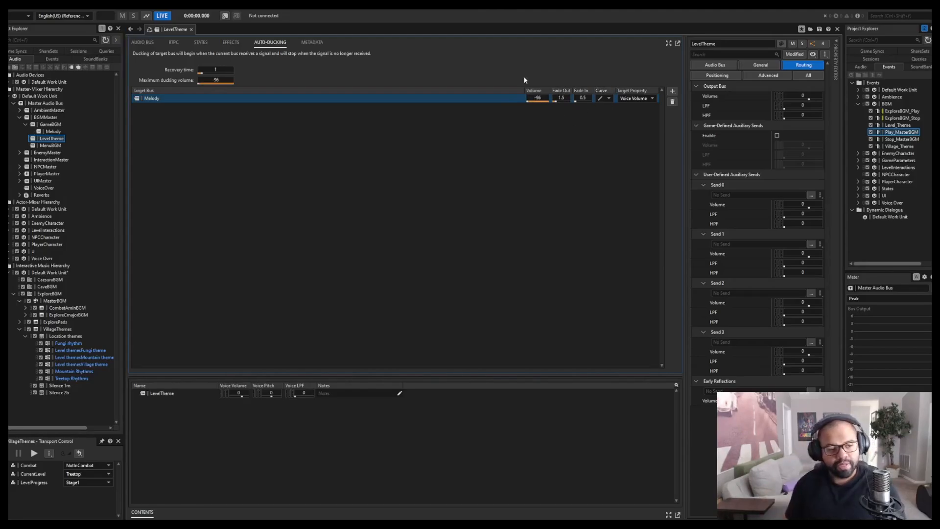
{"action": "left_click", "coordinate": [65, 337]}
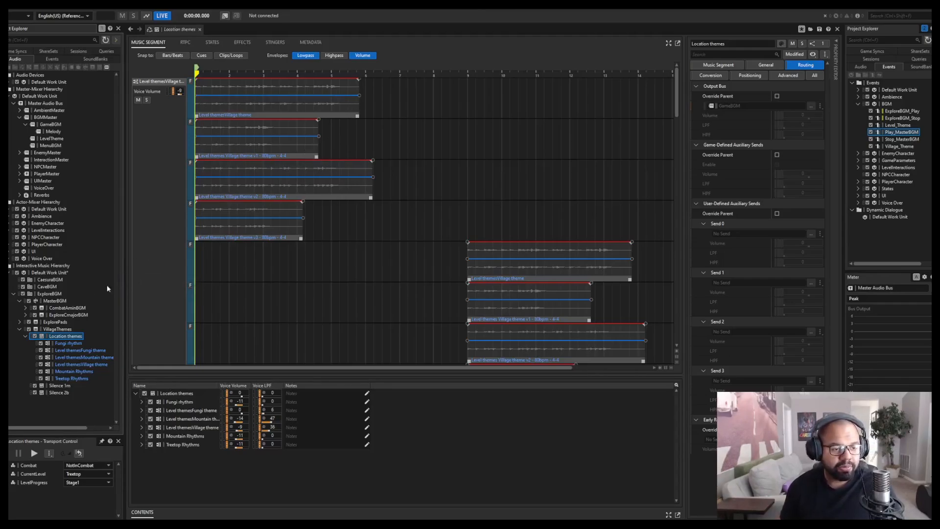
{"action": "left_click", "coordinate": [164, 215]}
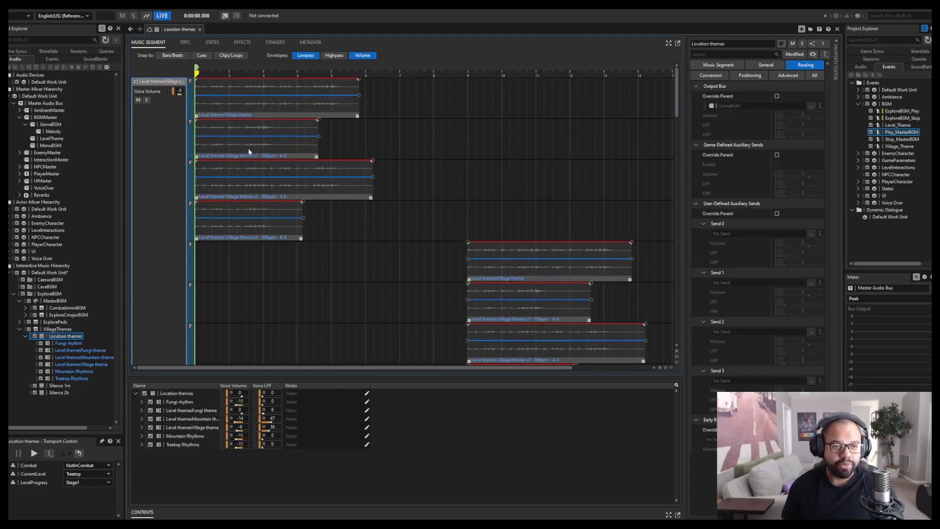
{"action": "left_click", "coordinate": [220, 132]}
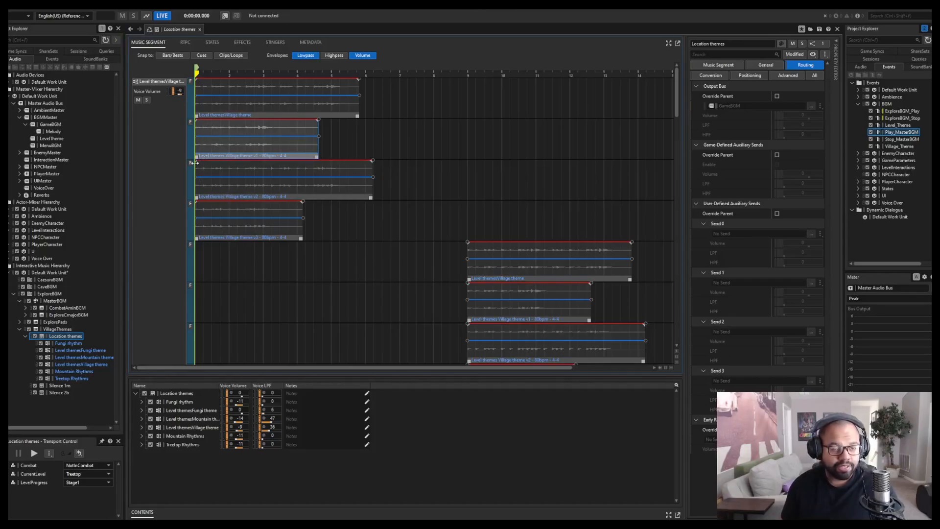
Collapse the VillageThemes hierarchy, expand ExplorePads, and audition the ExplorePads playlist.
{"action": "left_click", "coordinate": [26, 336]}
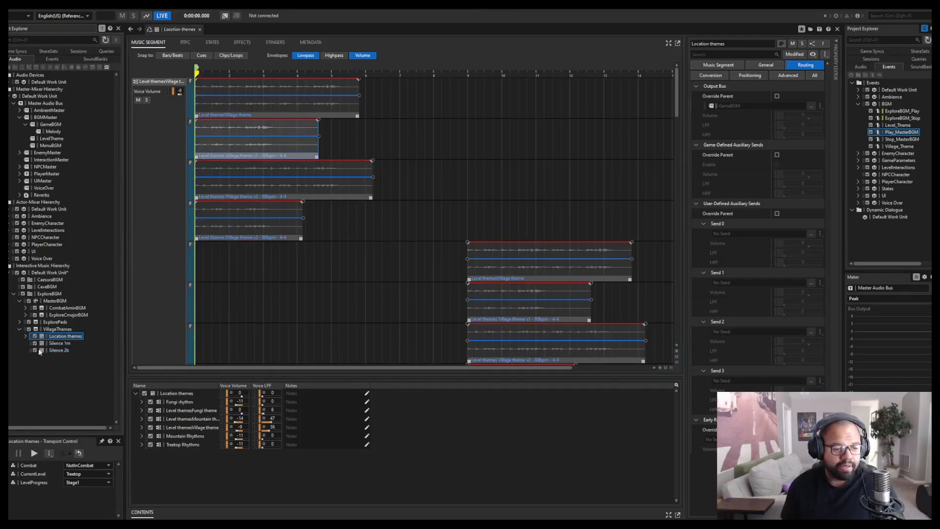
{"action": "left_click", "coordinate": [19, 330]}
{"action": "left_click", "coordinate": [19, 323]}
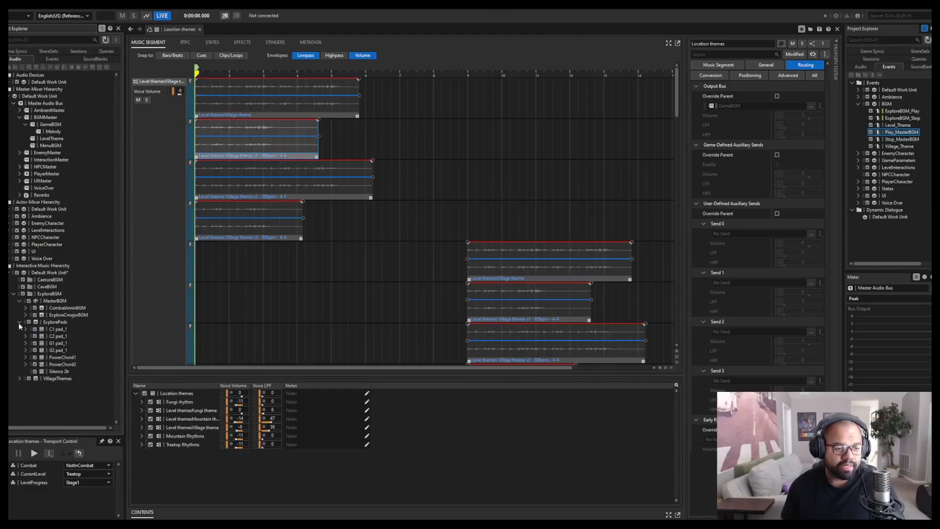
{"action": "left_click", "coordinate": [55, 323]}
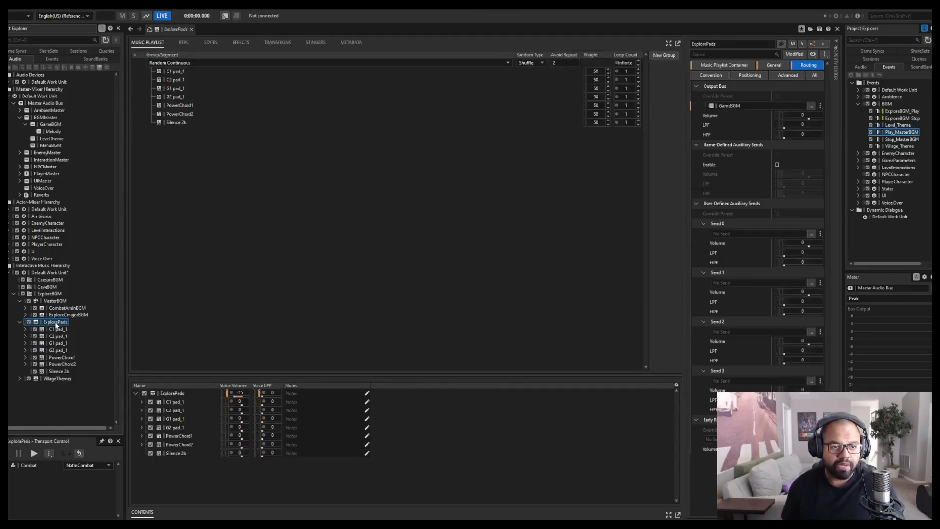
{"action": "key", "text": "space"}
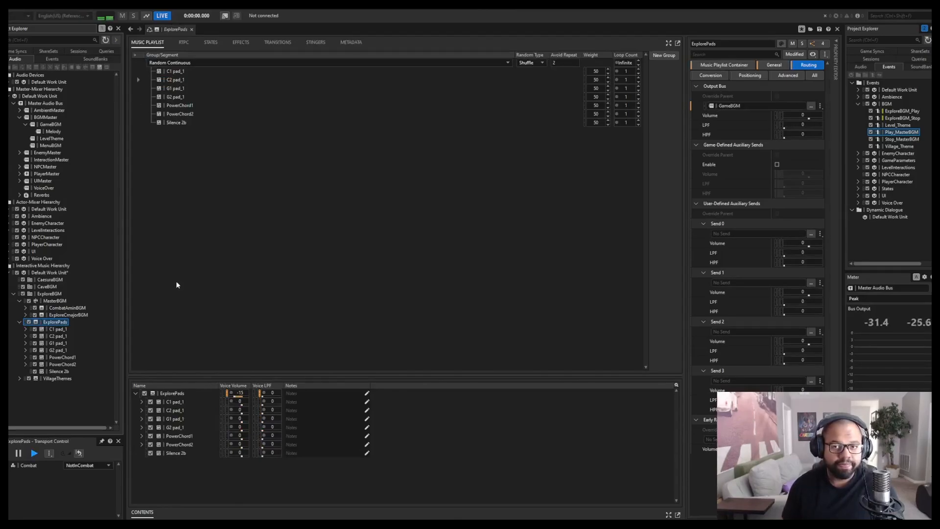
{"action": "key", "text": "space"}
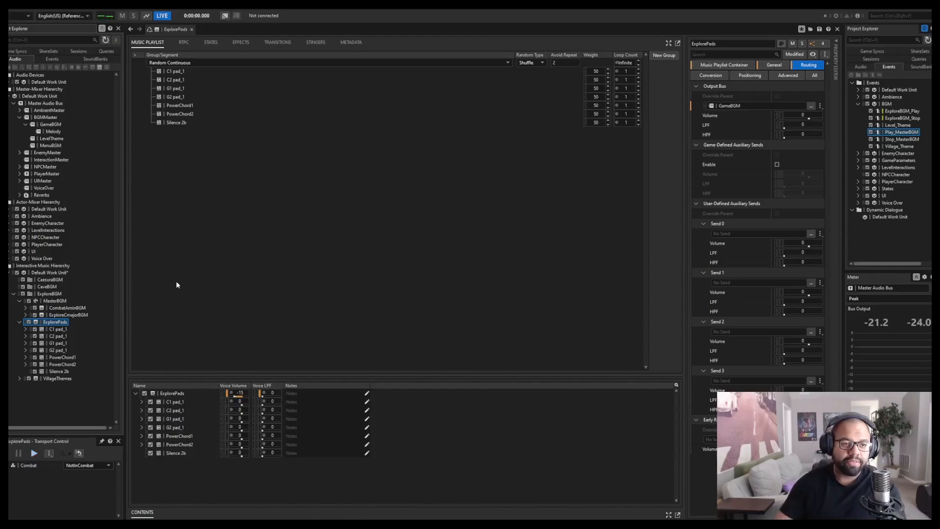
Audition the individual C1, C2, G1 and G2 pad segments in ExplorePads one after another.
{"action": "left_click", "coordinate": [58, 330]}
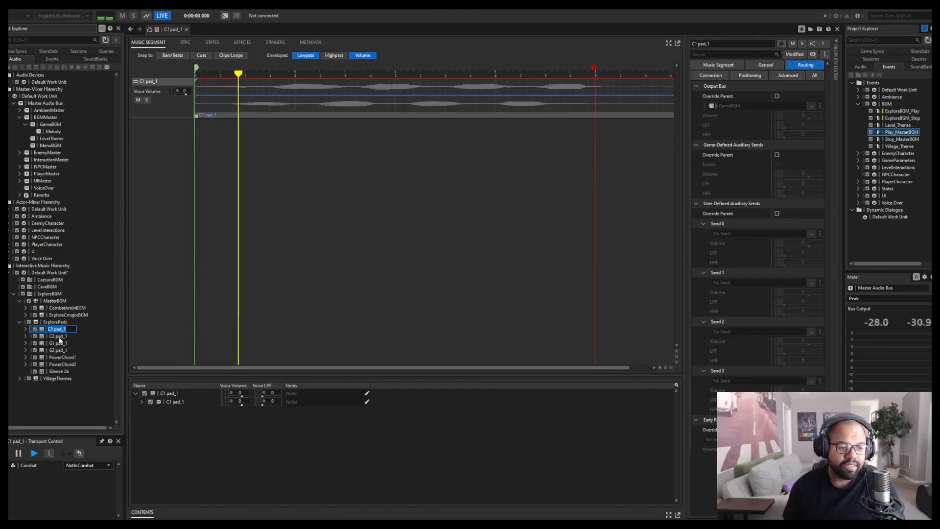
{"action": "left_click", "coordinate": [59, 338]}
{"action": "key", "text": "space"}
{"action": "key", "text": "space"}
{"action": "left_click", "coordinate": [57, 350]}
{"action": "key", "text": "space"}
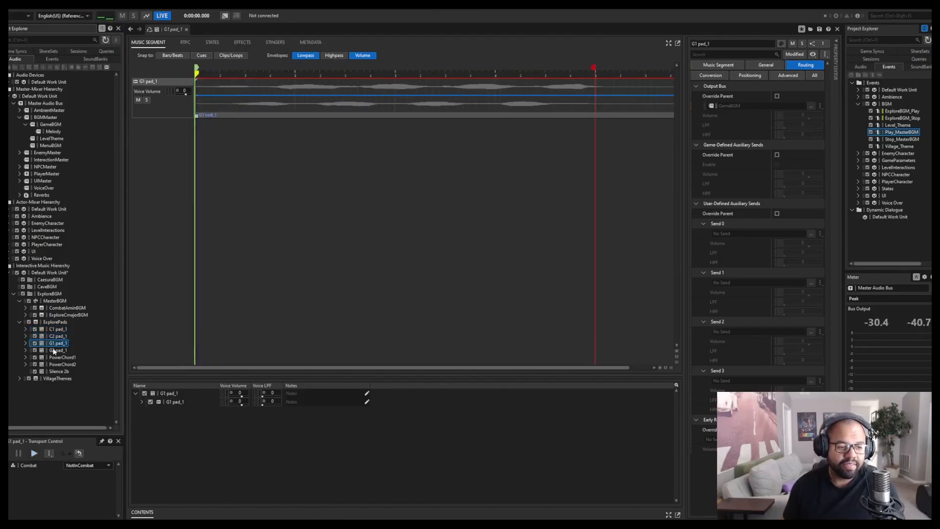
Audition the PowerChord1 segment, which layers the C1 and G1 pads, and stop playback.
{"action": "key", "text": "space"}
{"action": "left_click", "coordinate": [60, 358]}
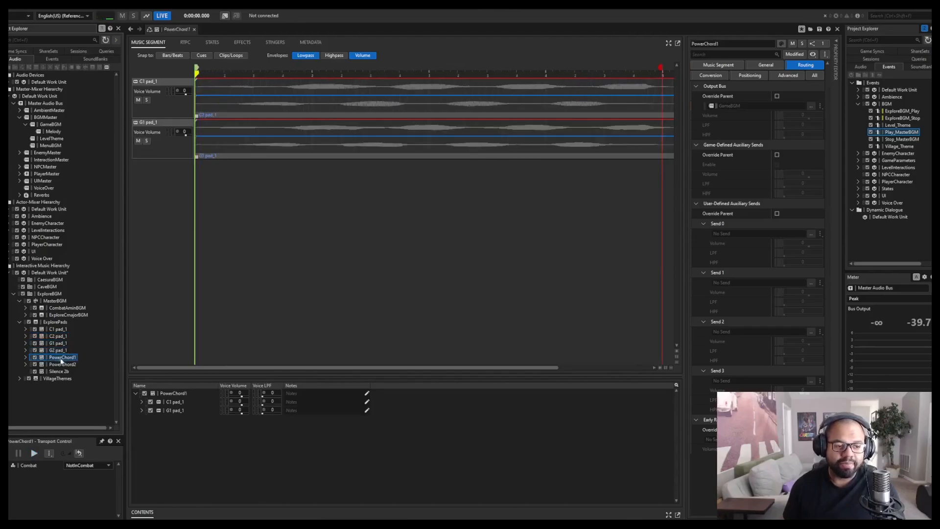
{"action": "key", "text": "space"}
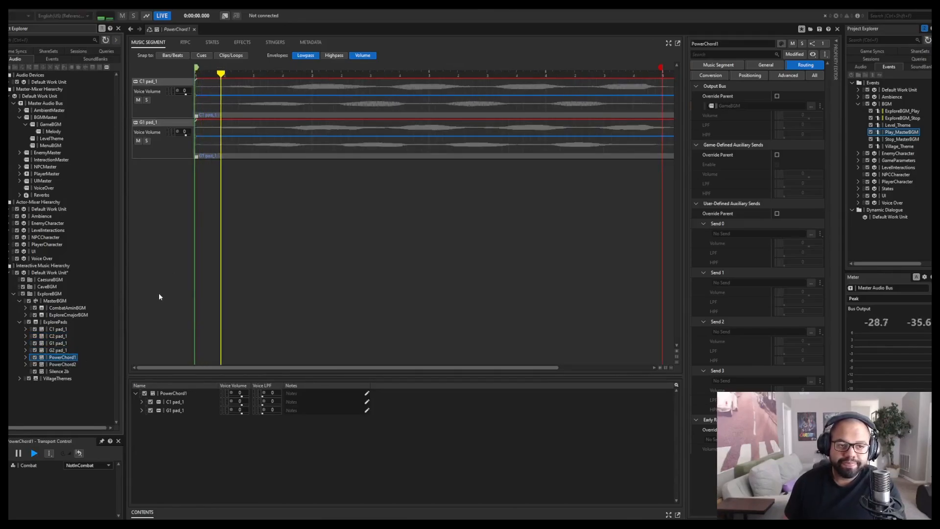
{"action": "key", "text": "space"}
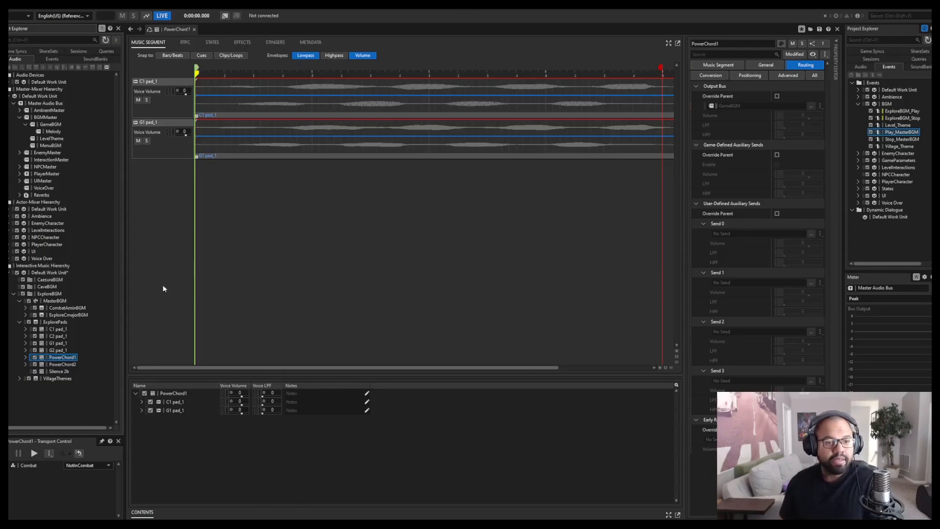
Switch to the Soundcaster layout, show all states, set CurrentLevel to Fungi, and start the Play_MasterBGM event.
{"action": "key", "text": "F7"}
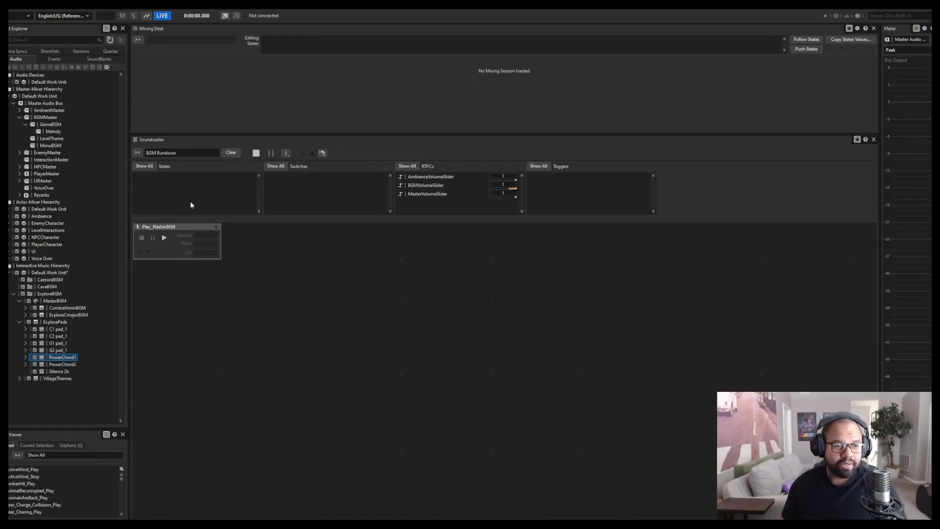
{"action": "left_click", "coordinate": [149, 168]}
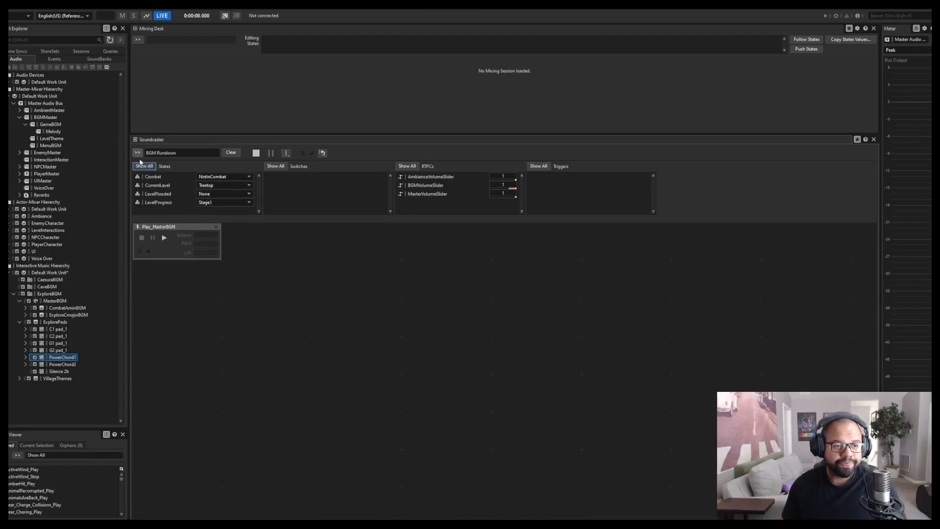
{"action": "left_click", "coordinate": [215, 187]}
{"action": "left_click", "coordinate": [208, 212]}
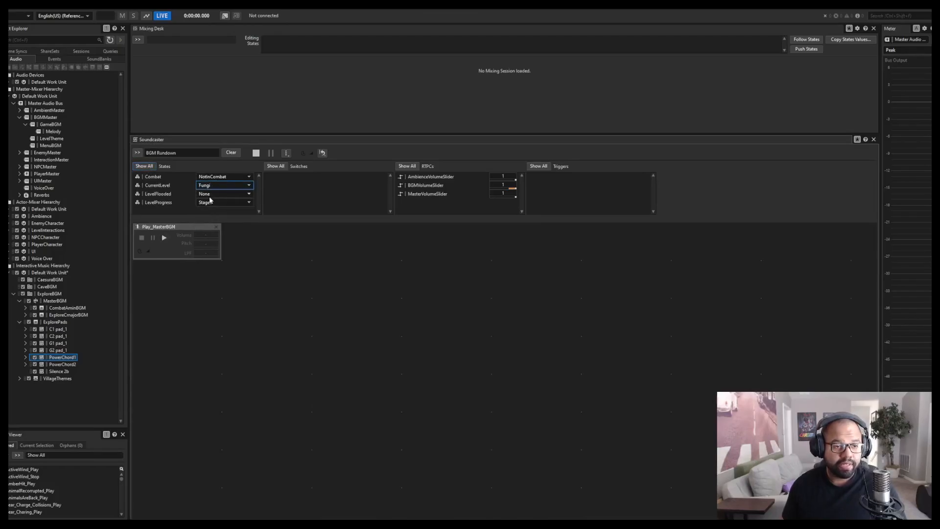
{"action": "left_click", "coordinate": [165, 239]}
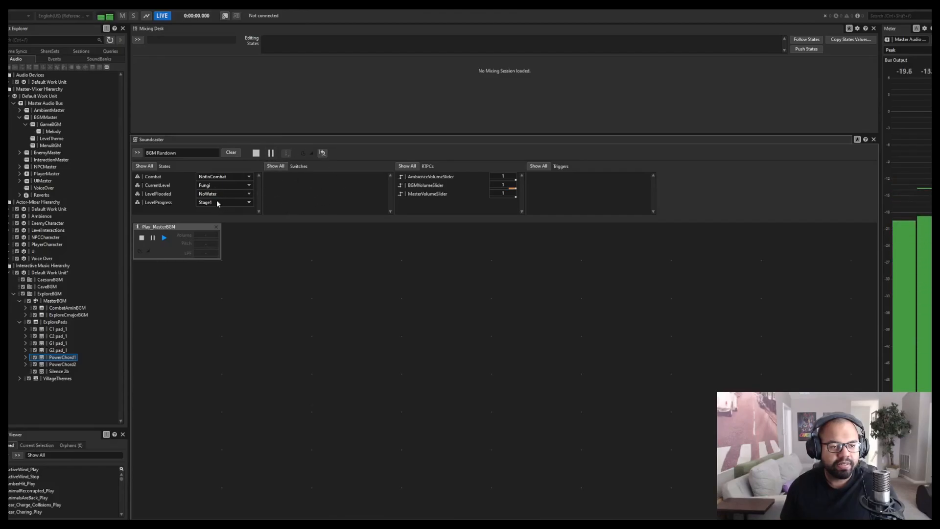
Audition the combat transition by setting the Combat state to InCombat and back to NotInCombat, and stop the Play_MasterBGM event.
{"action": "left_click", "coordinate": [220, 177]}
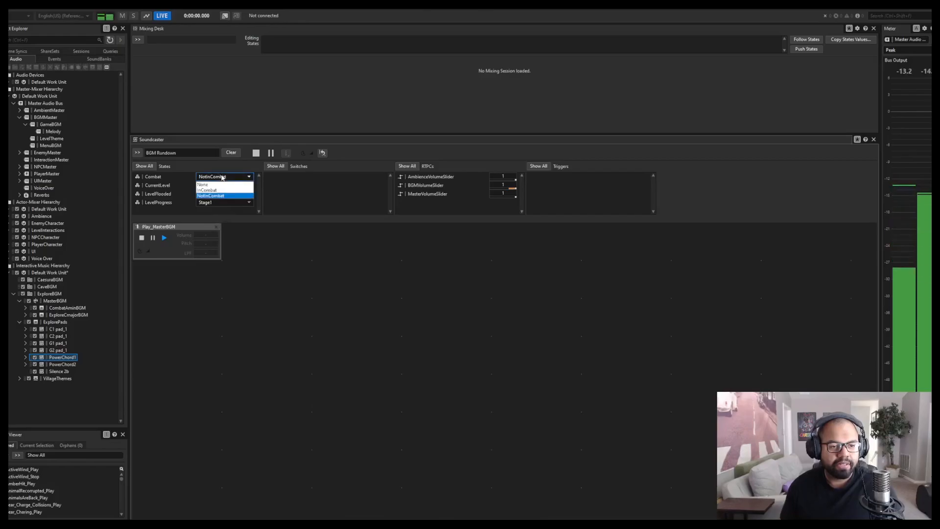
{"action": "left_click", "coordinate": [210, 190]}
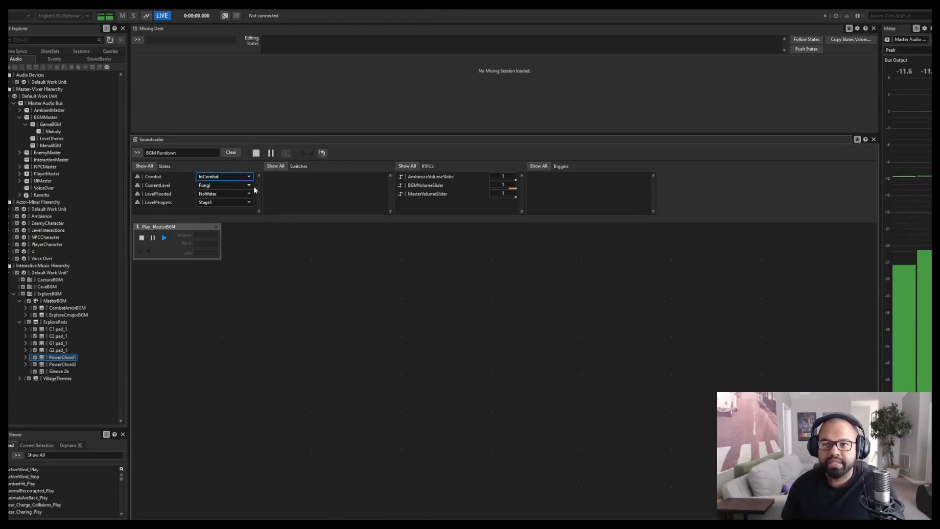
{"action": "left_click", "coordinate": [224, 176]}
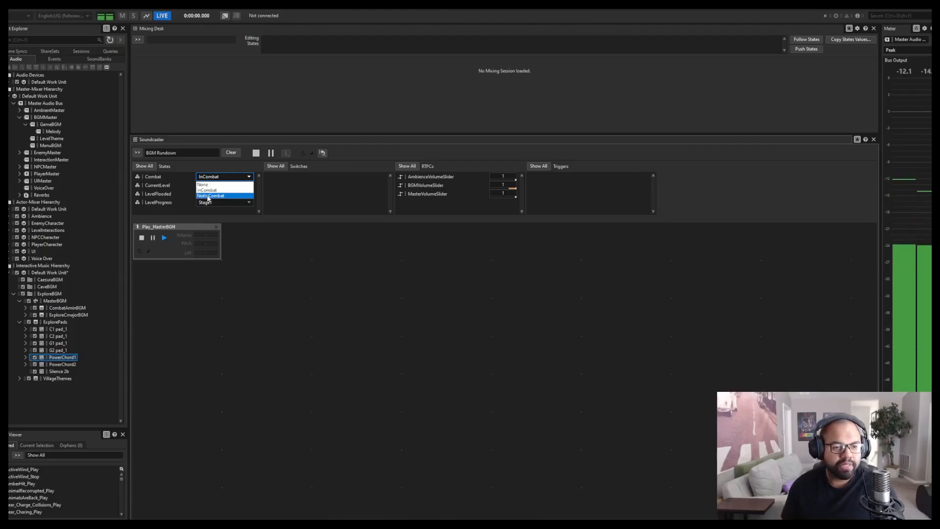
{"action": "left_click", "coordinate": [208, 196]}
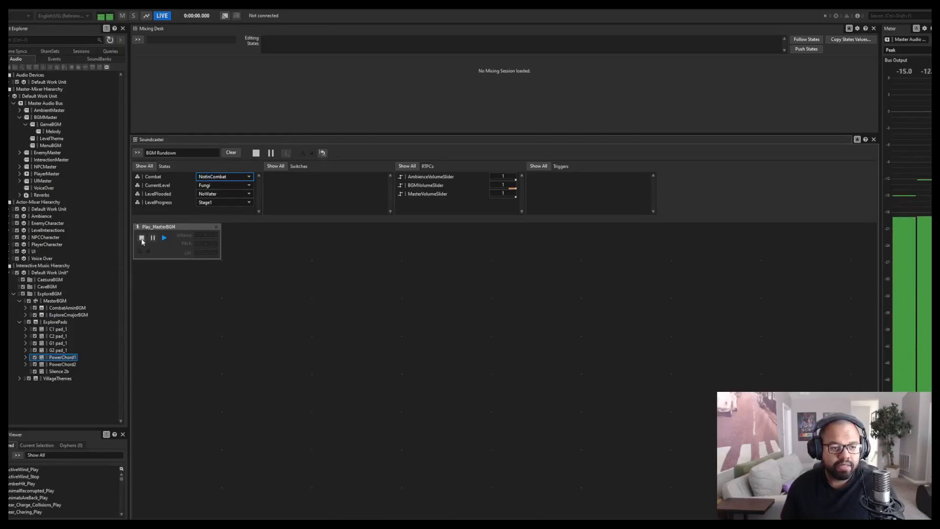
{"action": "left_click", "coordinate": [142, 239]}
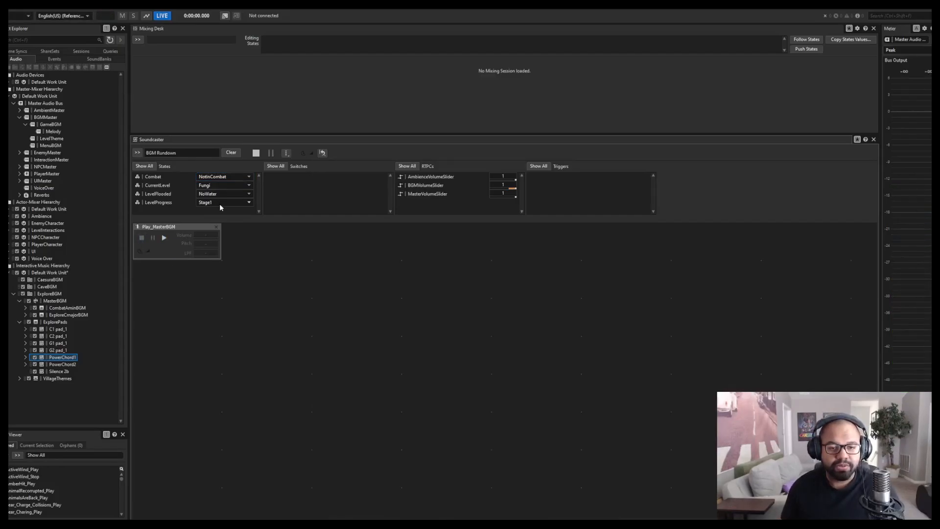
Play the Play_MasterBGM event again, raise BGMVolumeSlider to 1 during playback, and stop the event.
{"action": "left_click", "coordinate": [164, 239]}
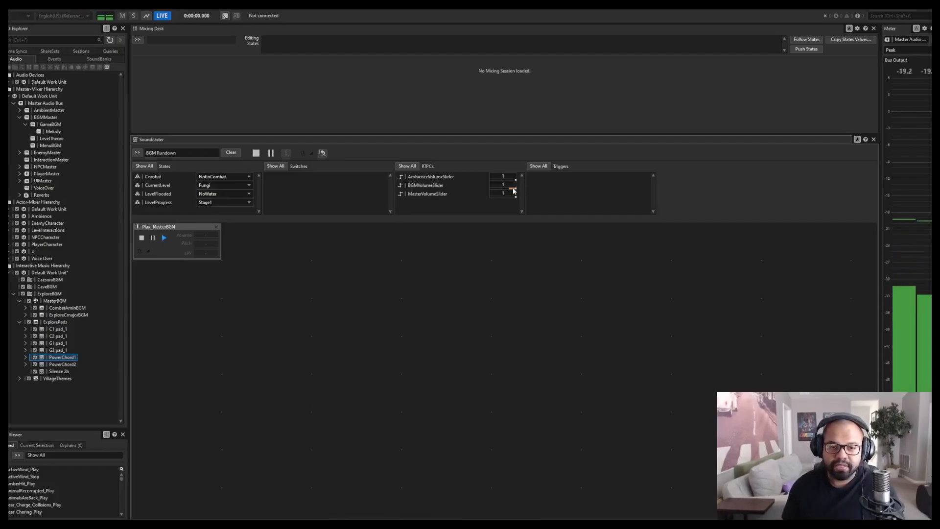
{"action": "left_click_drag", "start_coordinate": [513, 190], "coordinate": [539, 194]}
{"action": "left_click", "coordinate": [397, 246]}
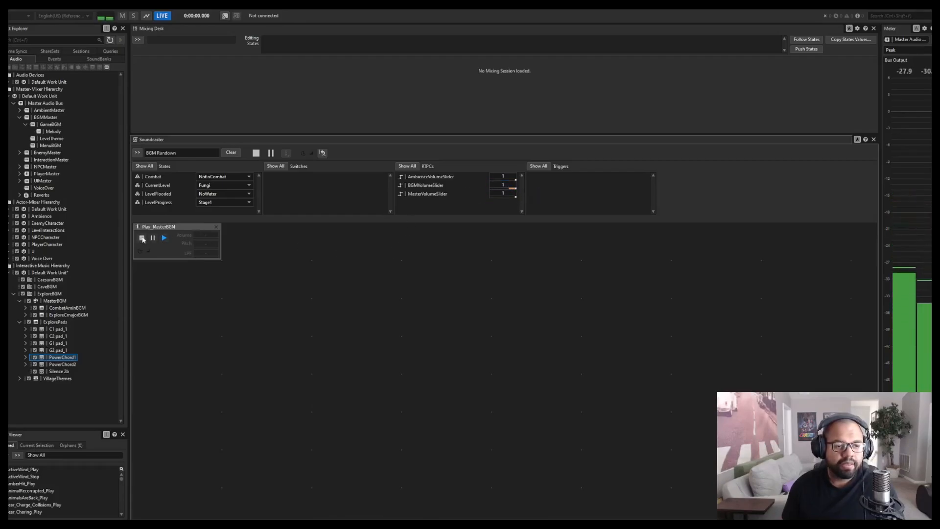
{"action": "left_click", "coordinate": [142, 238]}
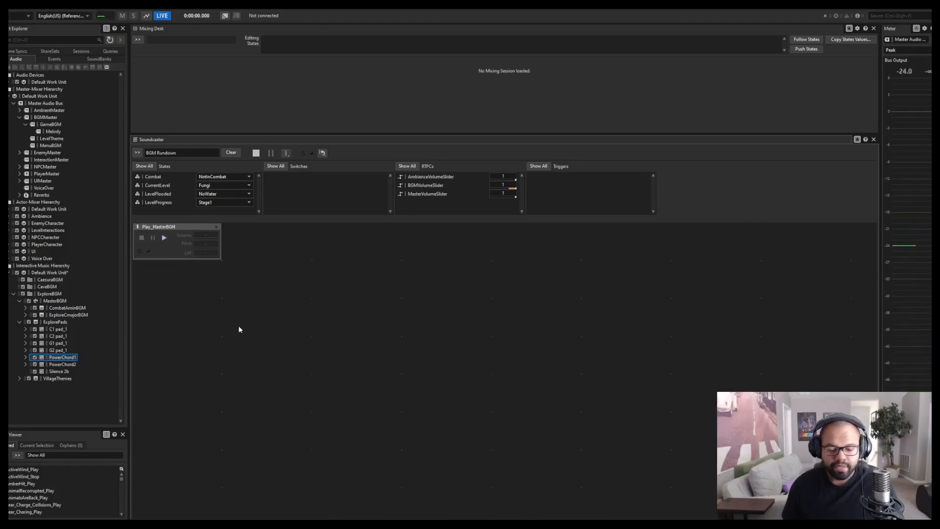
Return to the Designer layout and open the Play_MasterBGM event in the event editor.
{"action": "key", "text": "F7"}
{"action": "key", "text": "F5"}
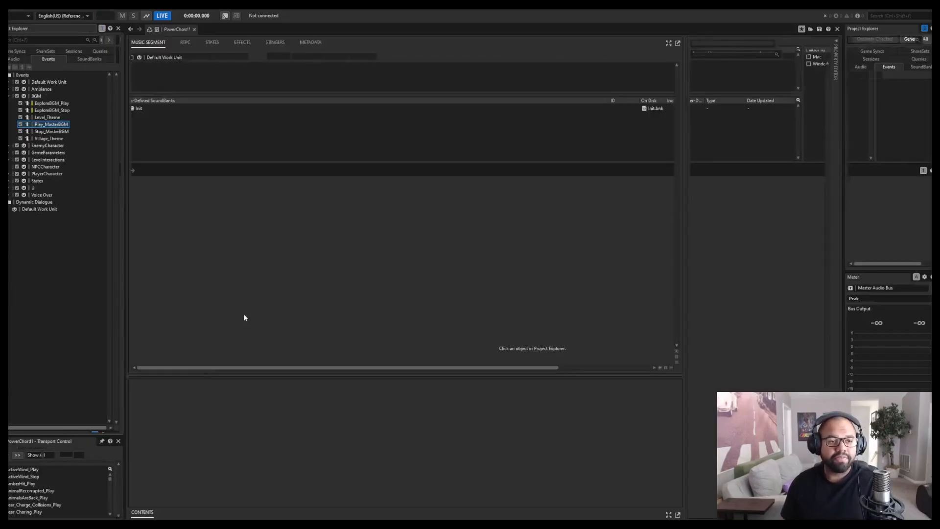
{"action": "left_click", "coordinate": [897, 133]}
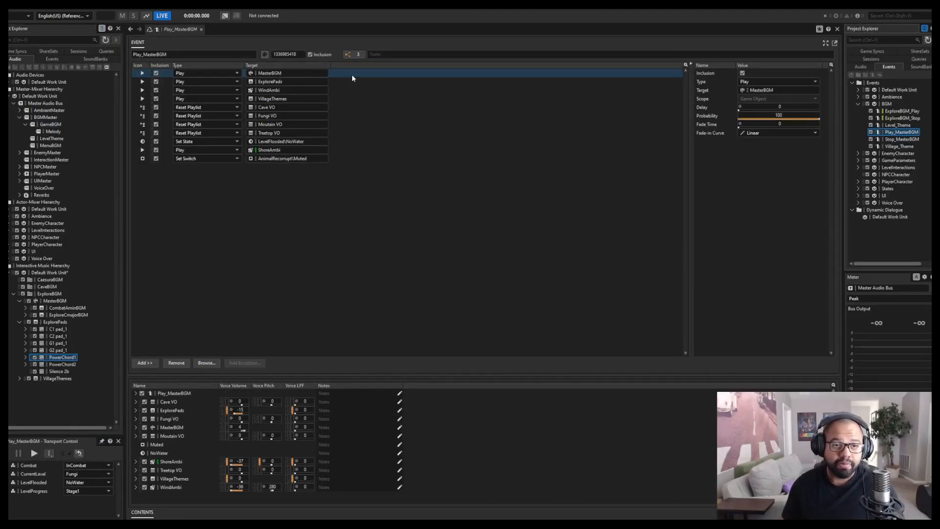
Examine the Play actions for MasterBGM, ExplorePads and VillageThemes in the Play_MasterBGM event one by one.
{"action": "left_click", "coordinate": [343, 76]}
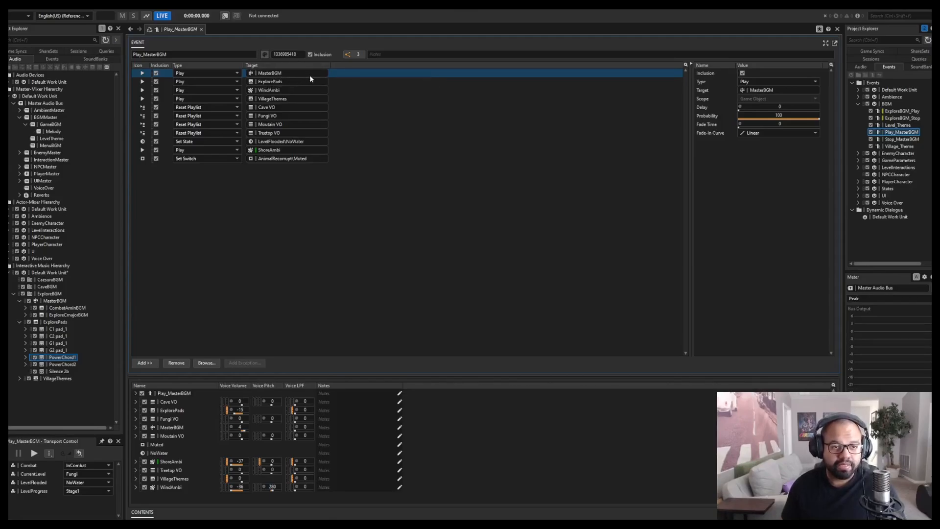
{"action": "left_click", "coordinate": [344, 83]}
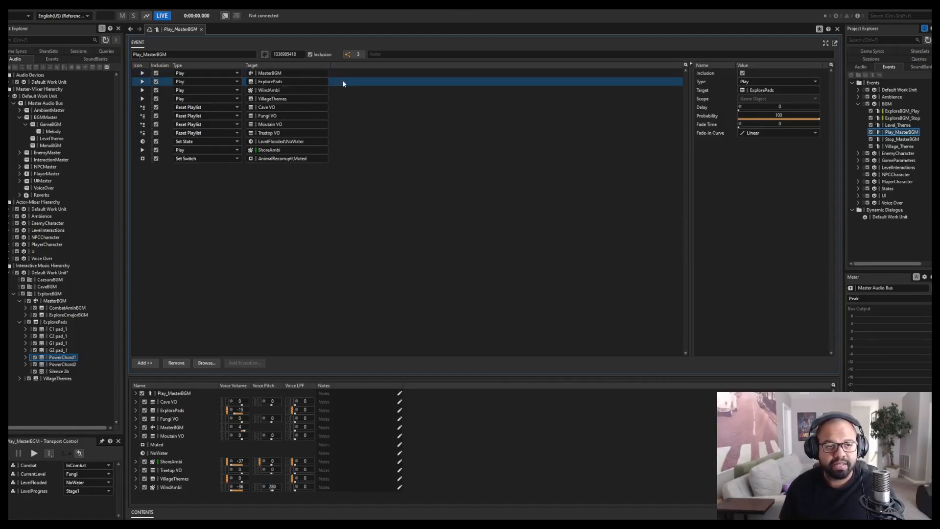
{"action": "left_click", "coordinate": [345, 100]}
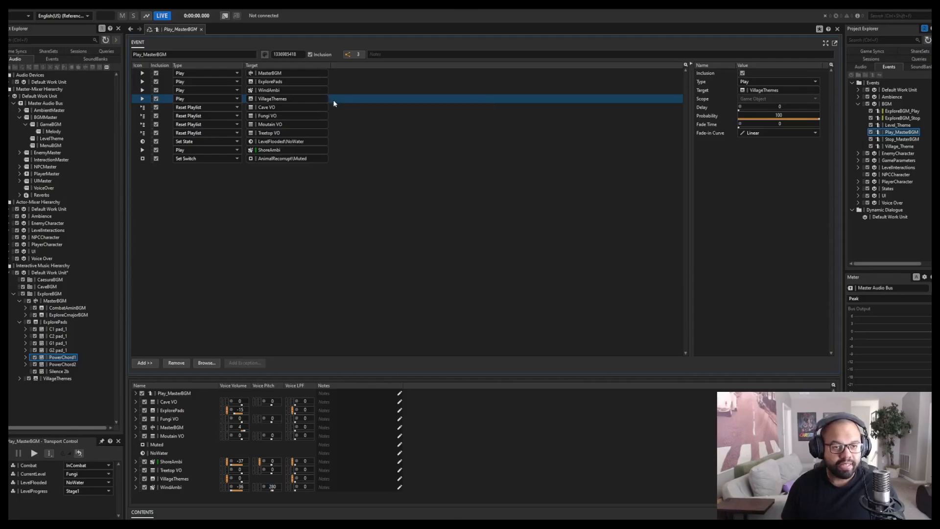
{"action": "left_click", "coordinate": [342, 73]}
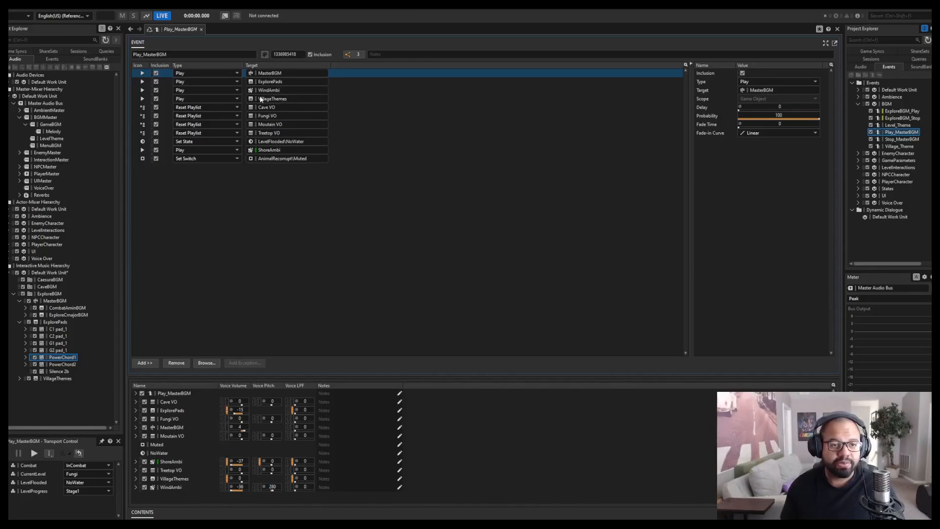
{"action": "left_click", "coordinate": [335, 101]}
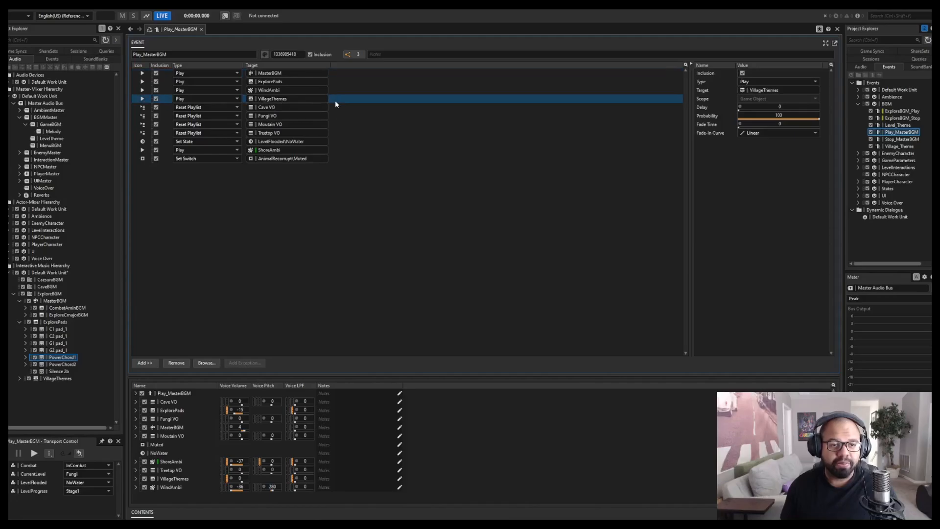
Select the MasterBGM, ExplorePads and VillageThemes Play actions together in the Play_MasterBGM event.
{"action": "left_click", "coordinate": [341, 73]}
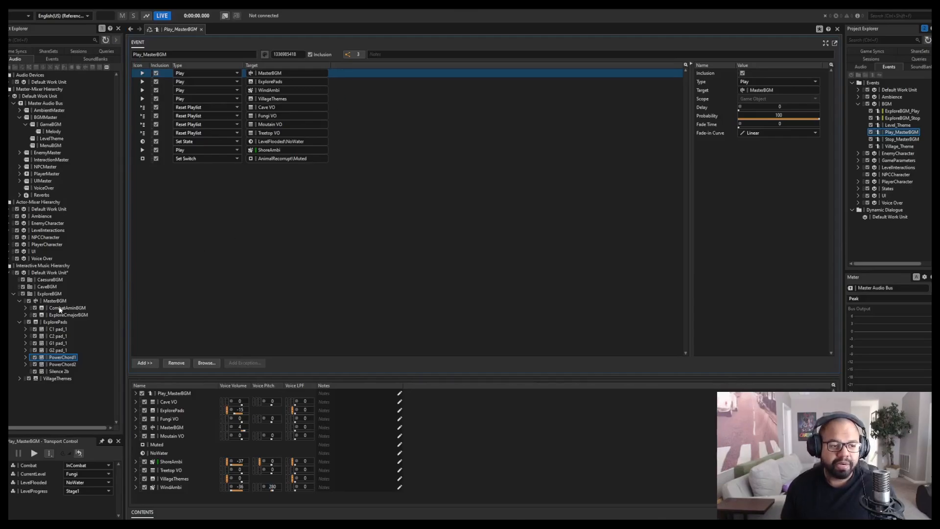
{"action": "left_click", "coordinate": [339, 82]}
{"action": "left_click", "coordinate": [337, 98], "text": "ctrl"}
{"action": "left_click", "coordinate": [344, 74], "text": "ctrl"}
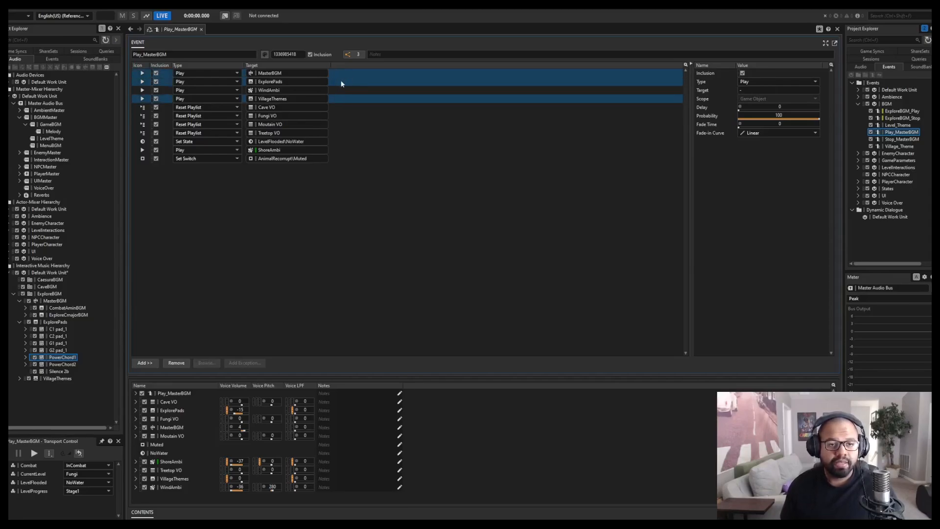